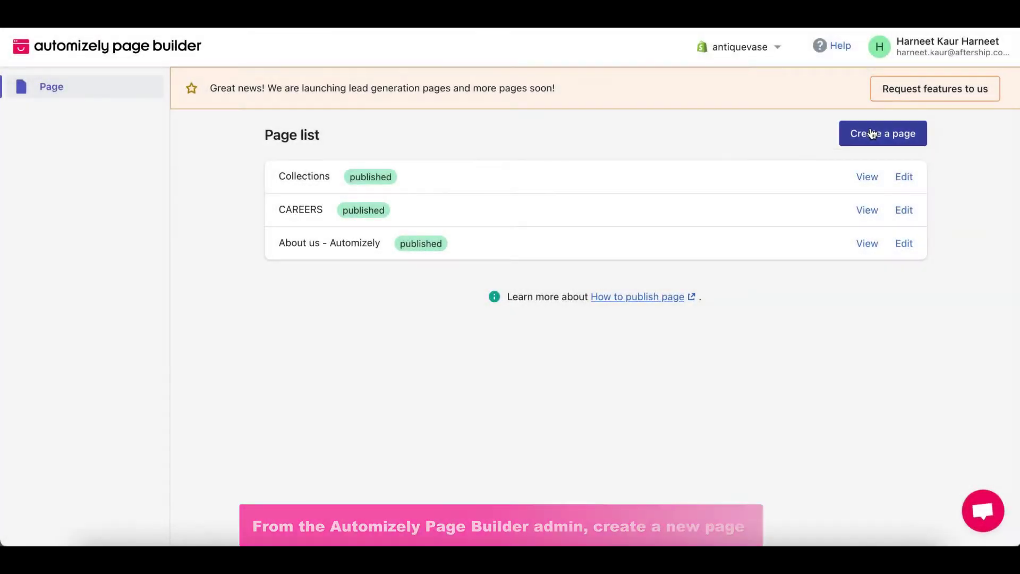
- Create a new blank page, which opens in the editor as 'page4'
left_click(872, 134)
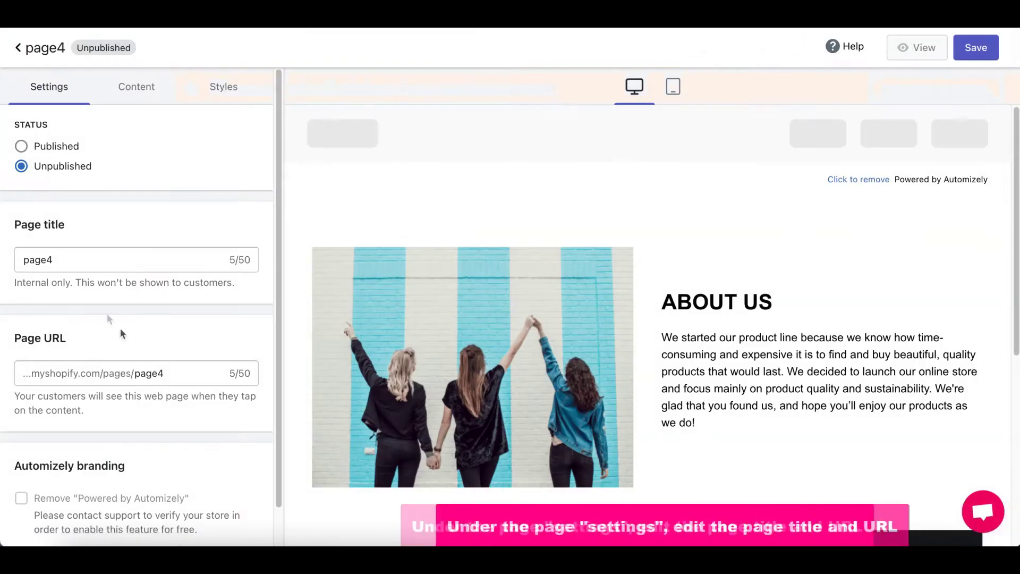
- Change the page title from 'page4' to 'Brands' so the URL handle reads 'brands'
left_click_drag(68, 259, 3, 266)
type("Brands")
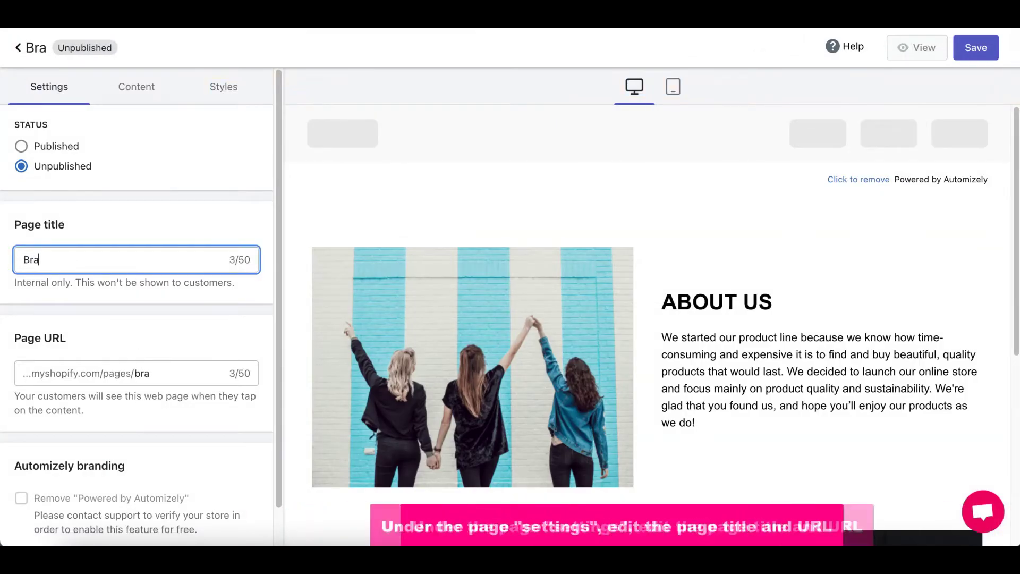
left_click_drag(168, 373, 117, 370)
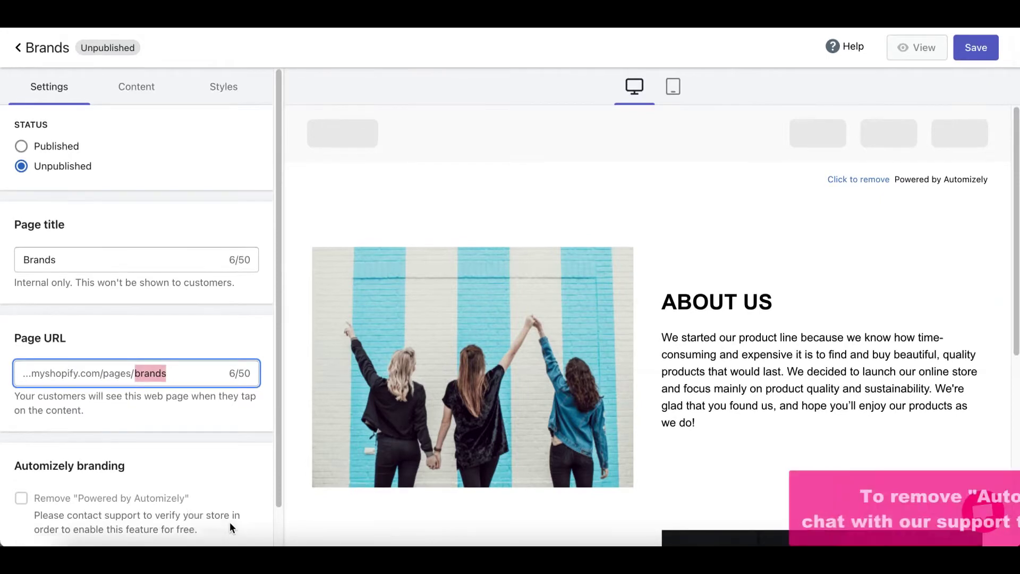
scroll(186, 473, "down", 1)
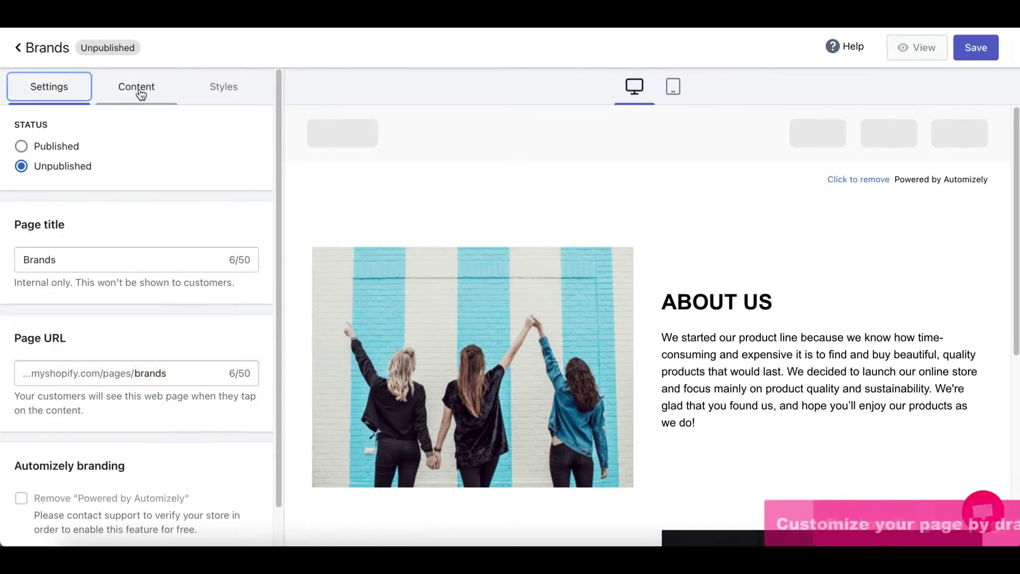
left_click(138, 88)
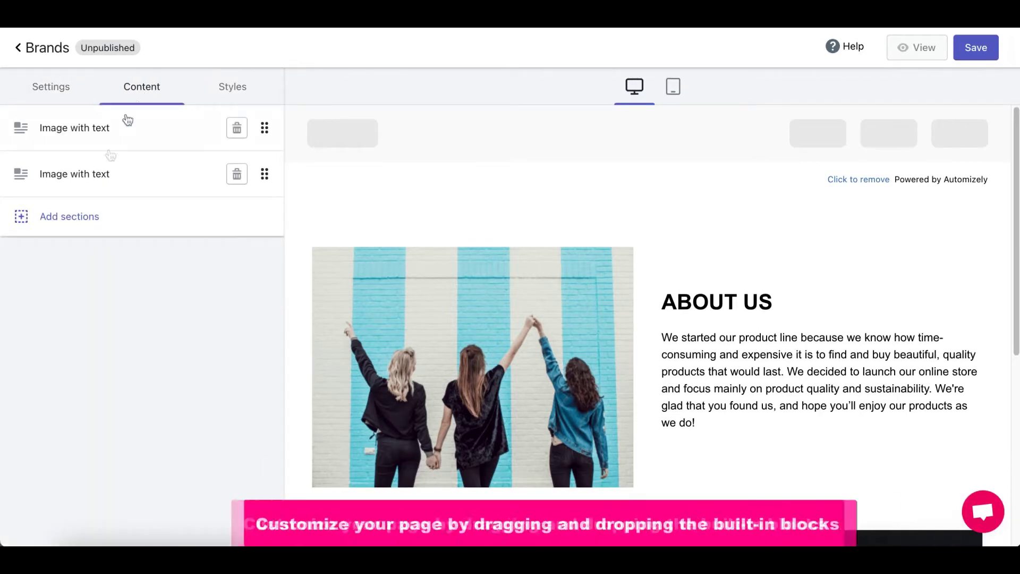
- Browse the available section types, then open the first Image with text section's settings
left_click(73, 235)
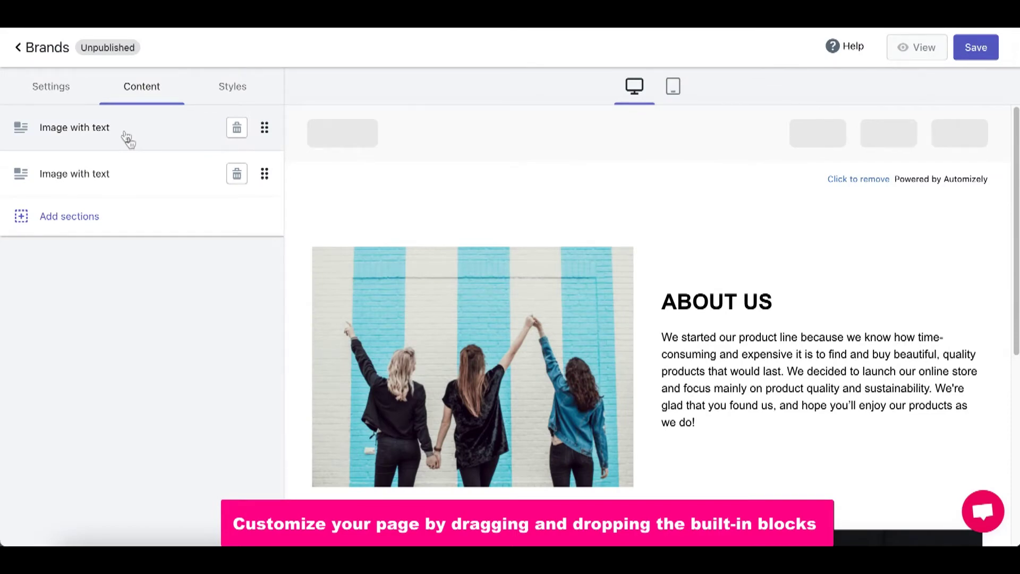
left_click(74, 232)
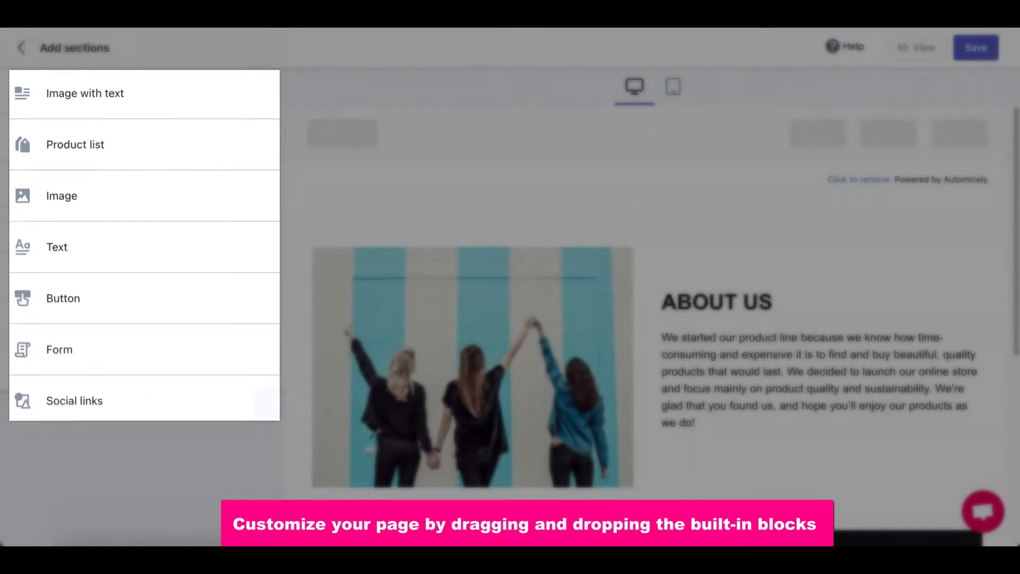
left_click(20, 48)
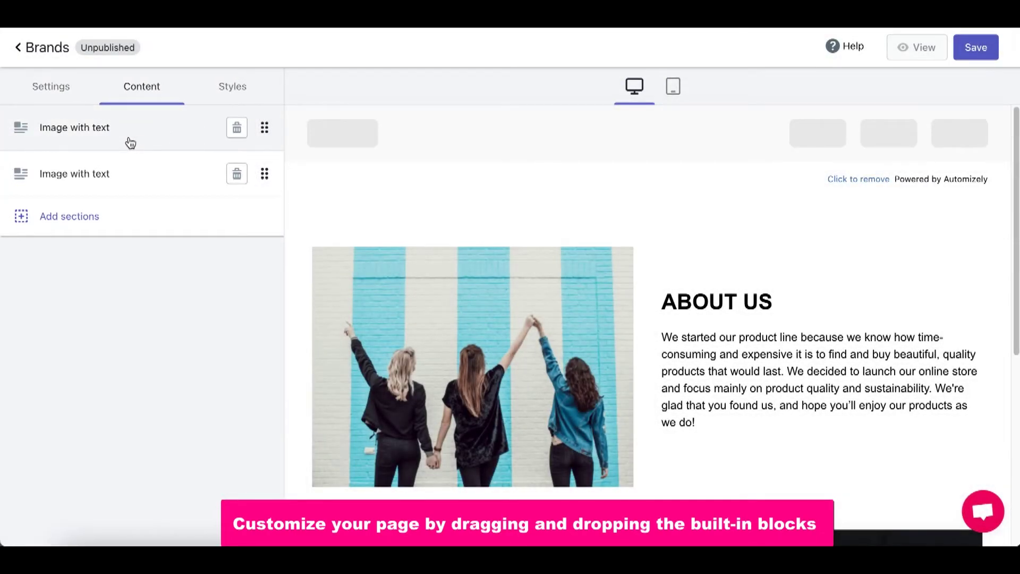
left_click(102, 128)
- Set the first section's image to 79% width, right-aligned, linked to the store home page
left_click_drag(224, 241, 183, 241)
left_click(136, 290)
left_click(80, 303)
left_click(90, 343)
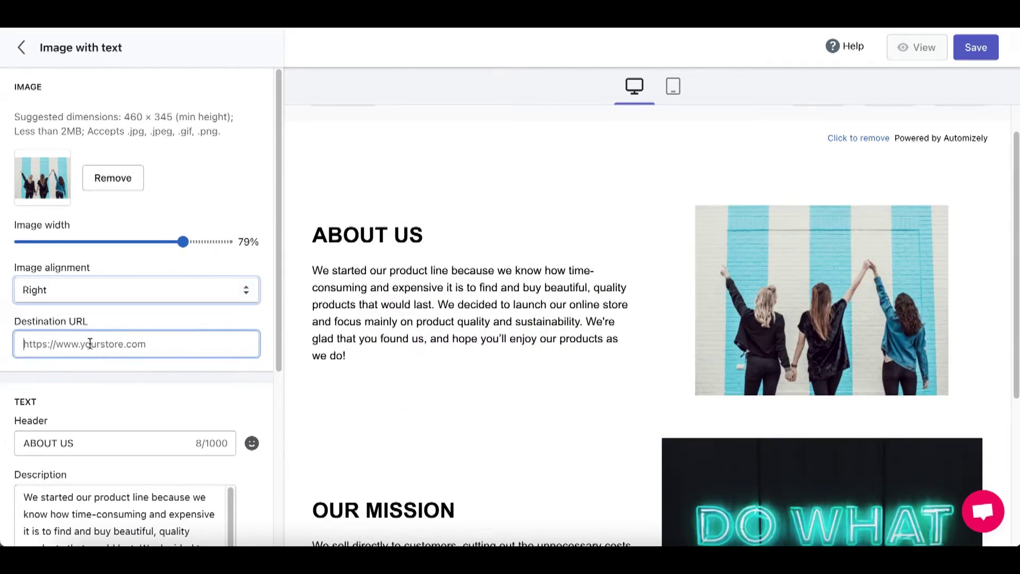
type("https://antiquevase.myshopify.com/")
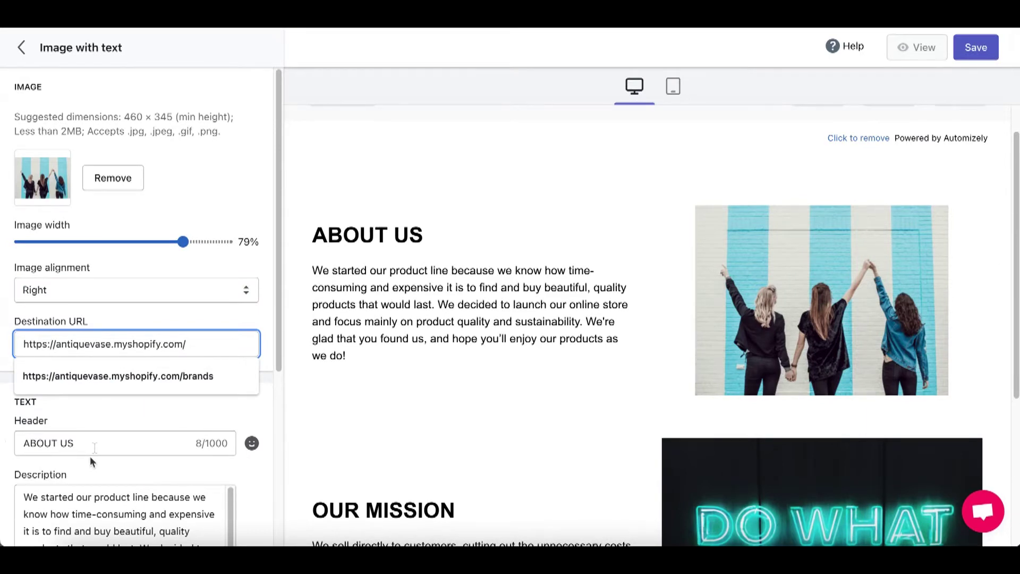
- Retitle the header 'ABOUT OUR BRAND' and add a description line 'GET BEST BRANDS'
triple_click(95, 446)
key("End")
key("BackSpace")
key("BackSpace")
type("OUR BRAND")
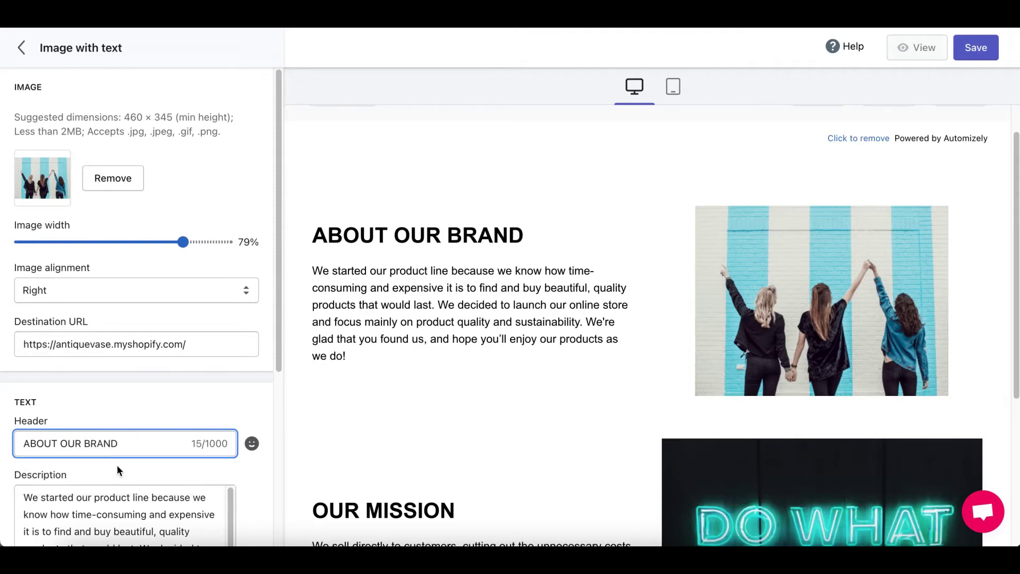
scroll(118, 470, "down", 3)
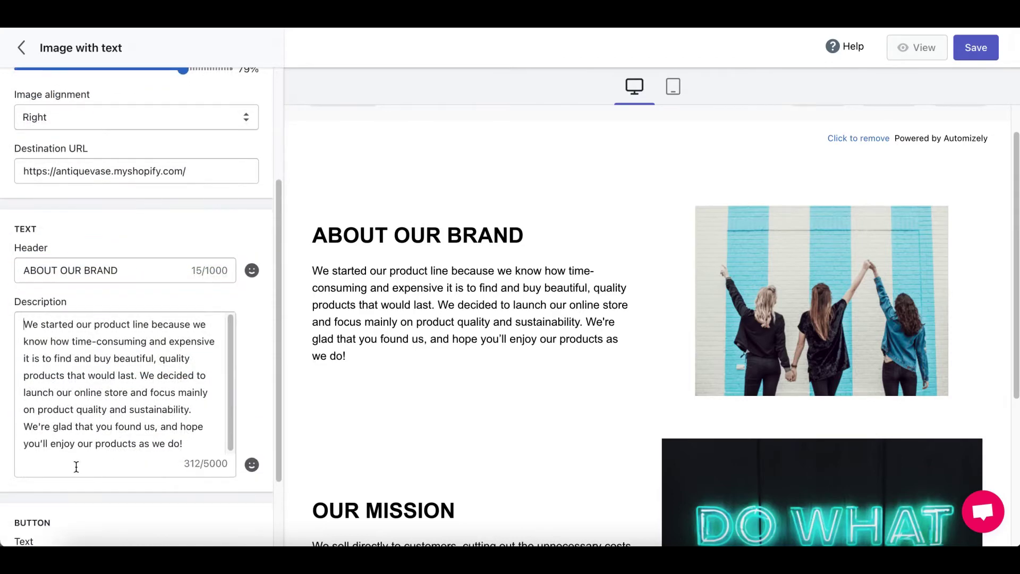
left_click(75, 467)
key("Return")
key("Return")
type("GET BEST BRANDS")
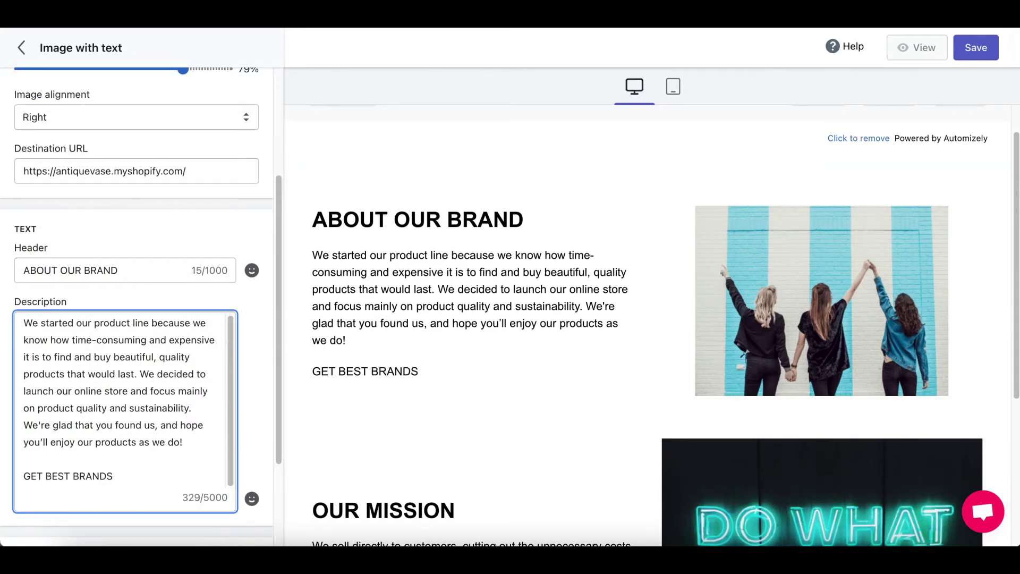
- Add a 'Shop now' button linking to the store home page
scroll(142, 499, "down", 3)
left_click(140, 469)
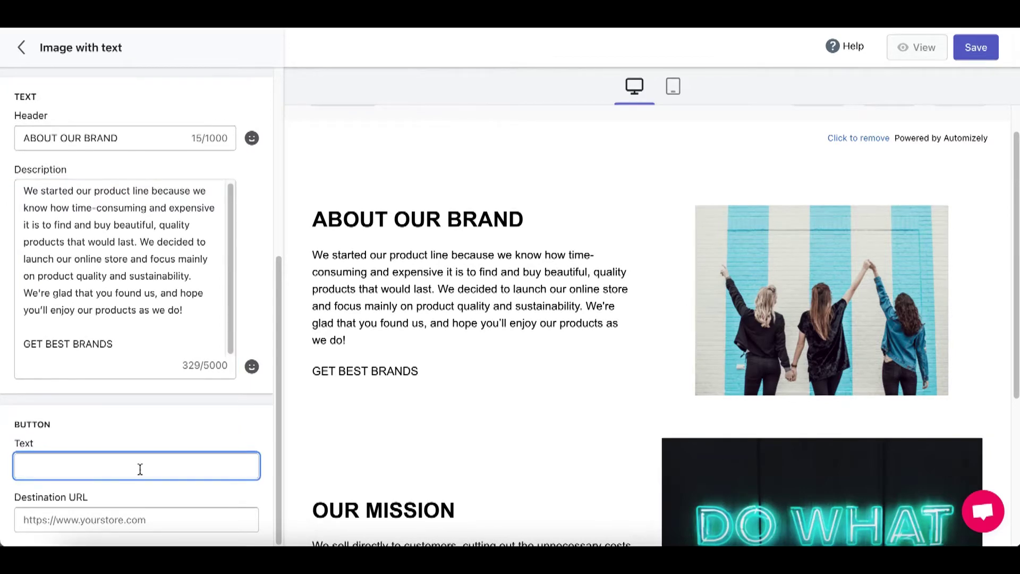
type("Shop now")
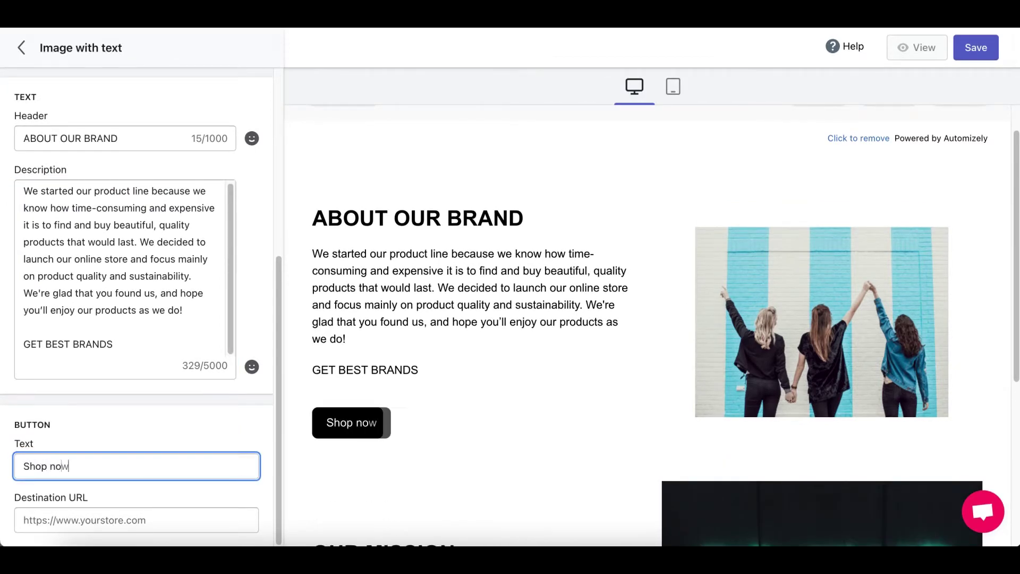
left_click(128, 512)
type("https://antiquevase.myshopify.com/")
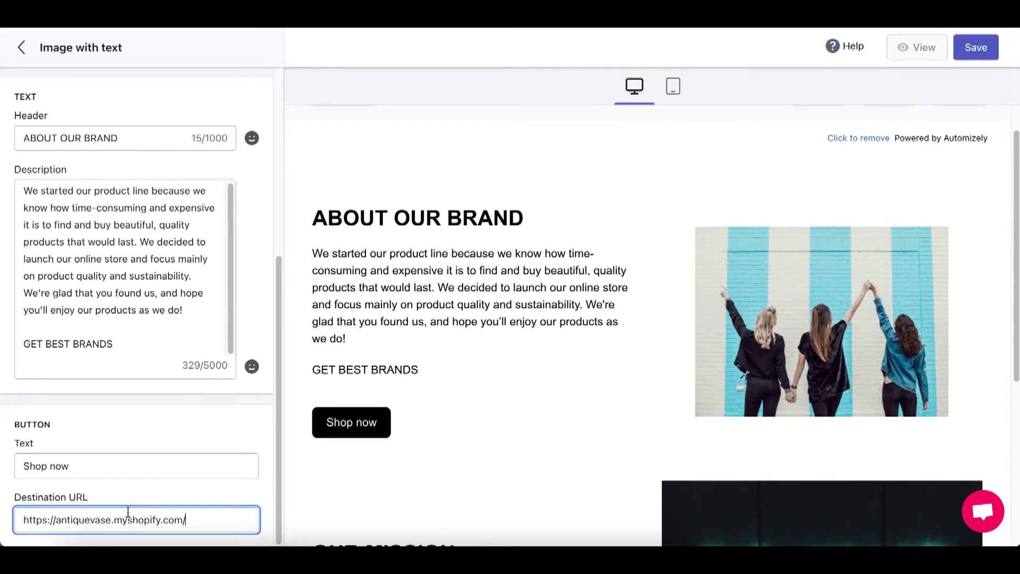
left_click(21, 48)
left_click(62, 215)
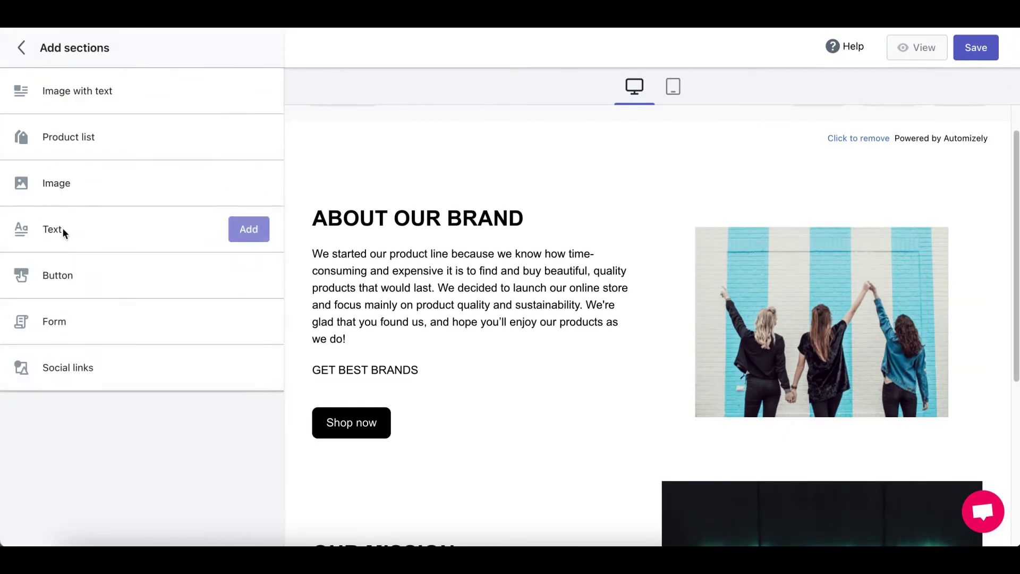
- Add a Product list section showing compare-at prices in two columns
left_click(244, 138)
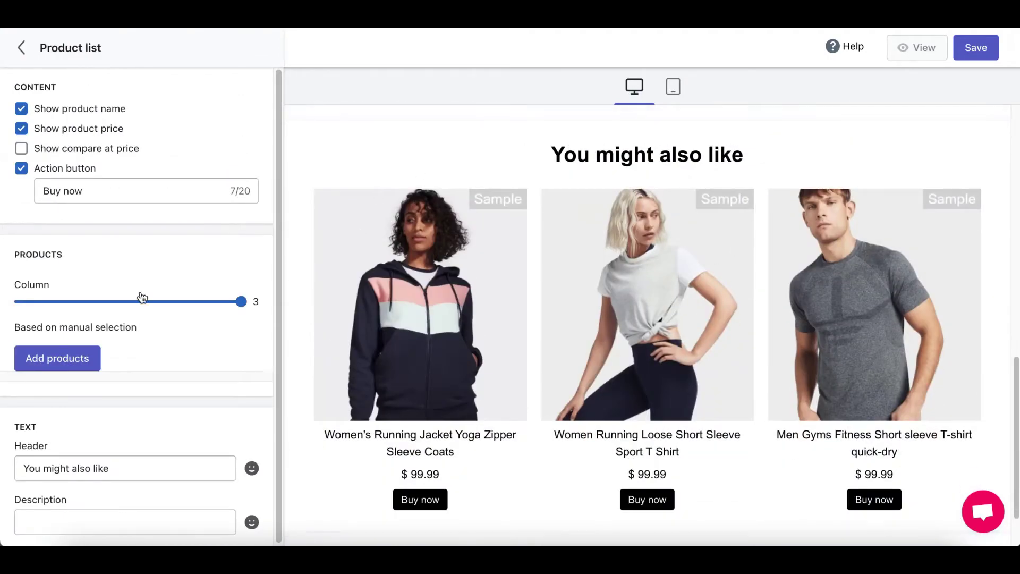
left_click(21, 150)
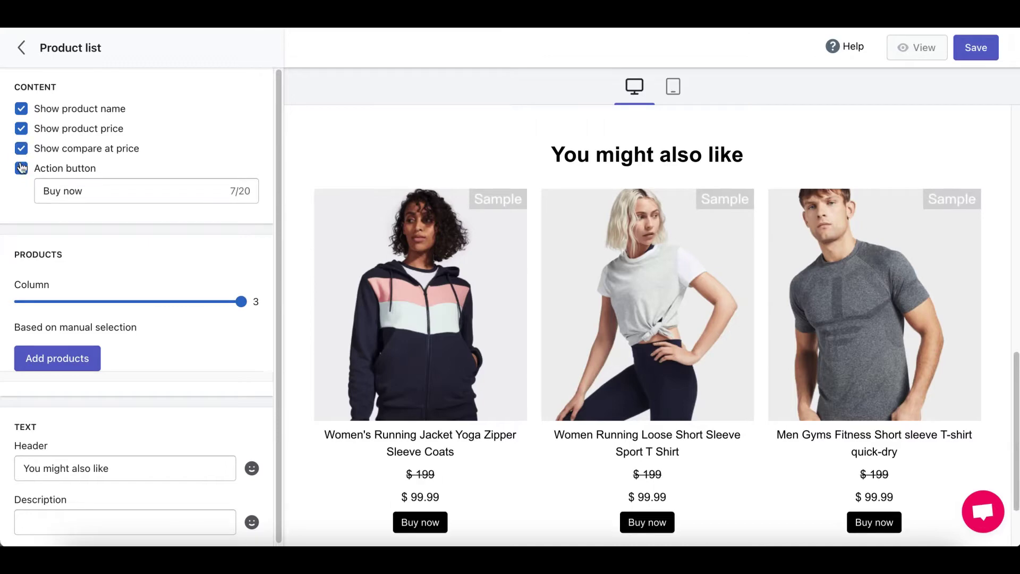
left_click(21, 168)
left_click(21, 168)
left_click(96, 194)
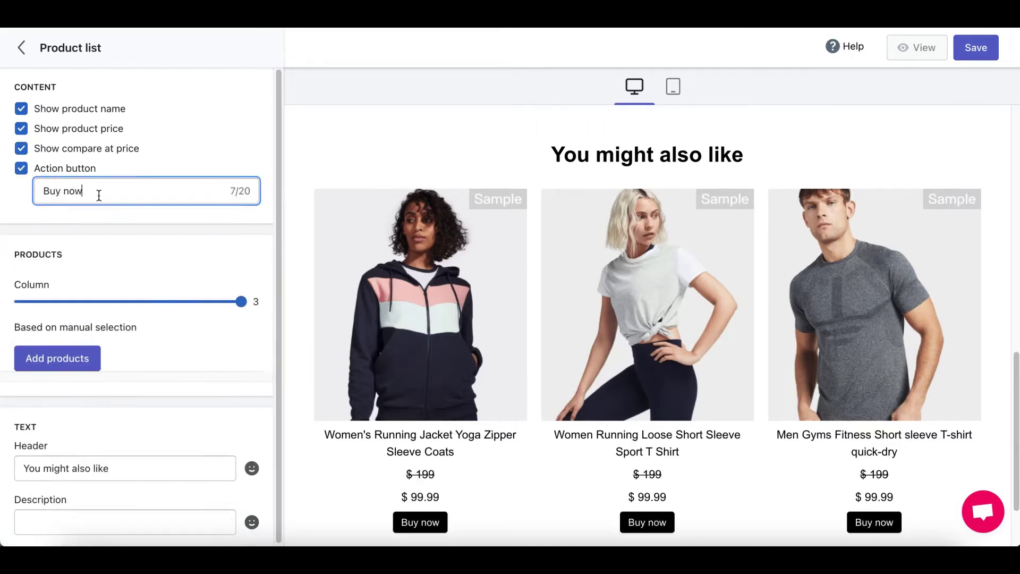
left_click_drag(239, 302, 148, 299)
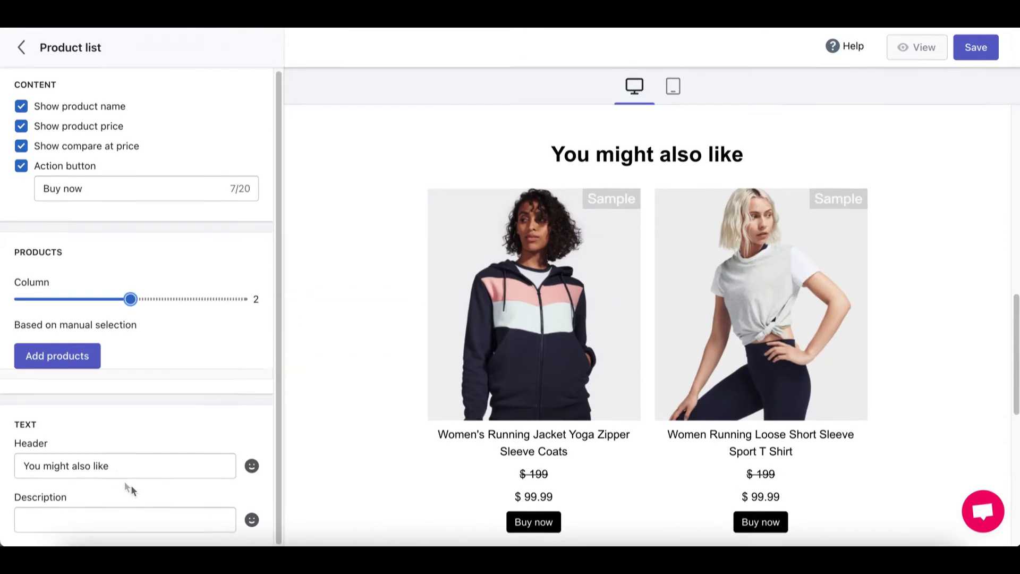
- Change the product list heading from 'You might also like' to 'Recommended products'
left_click(147, 463)
key("BackSpace")
key("BackSpace")
key("BackSpace")
key("BackSpace")
key("BackSpace")
key("BackSpace")
key("BackSpace")
key("BackSpace")
key("BackSpace")
key("BackSpace")
key("BackSpace")
key("BackSpace")
key("BackSpace")
key("BackSpace")
key("BackSpace")
key("BackSpace")
key("BackSpace")
key("BackSpace")
key("BackSpace")
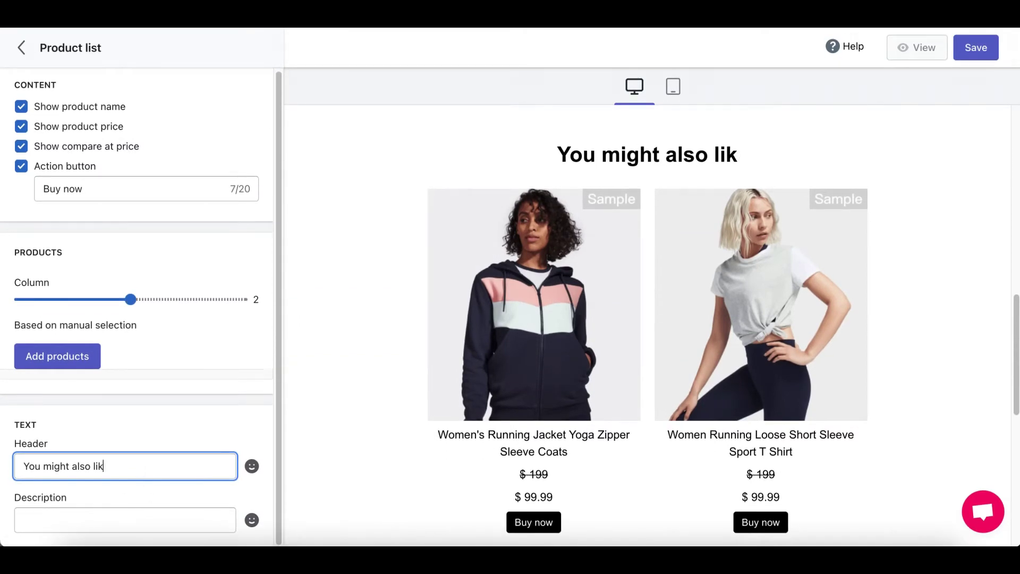
type("Recommen")
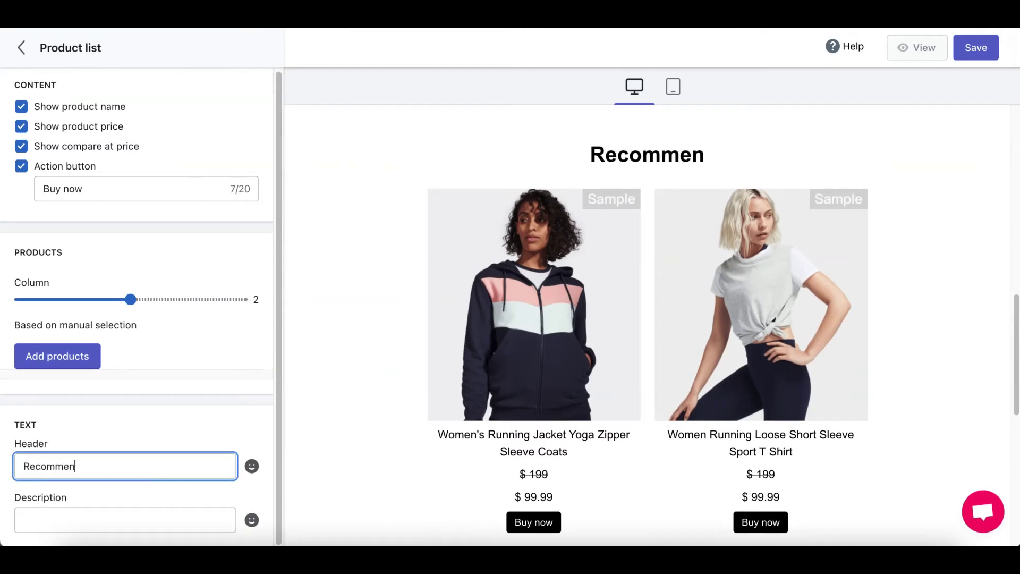
type("ded products")
left_click(140, 511)
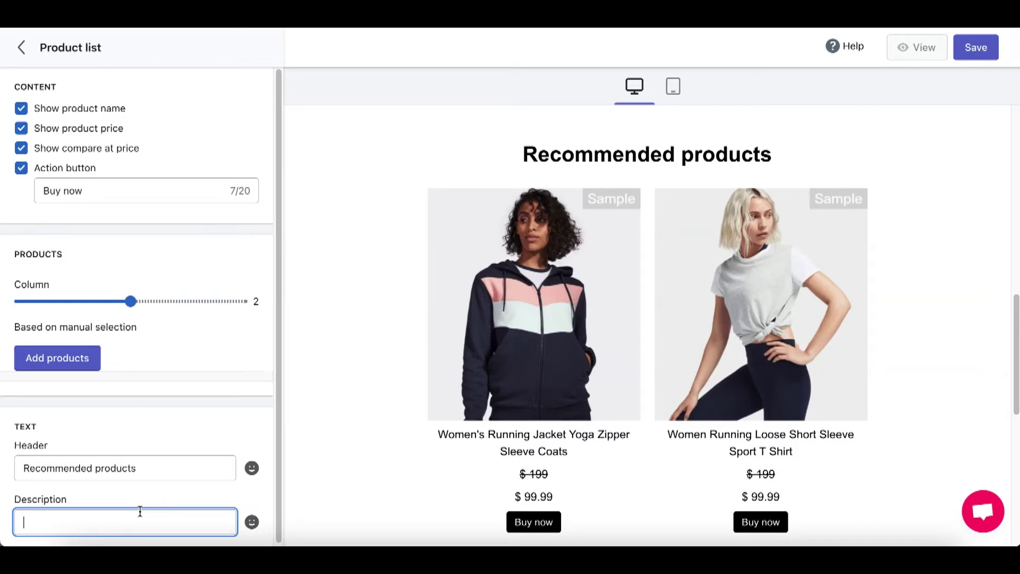
left_click(22, 47)
left_click(69, 271)
mouse_move(182, 191)
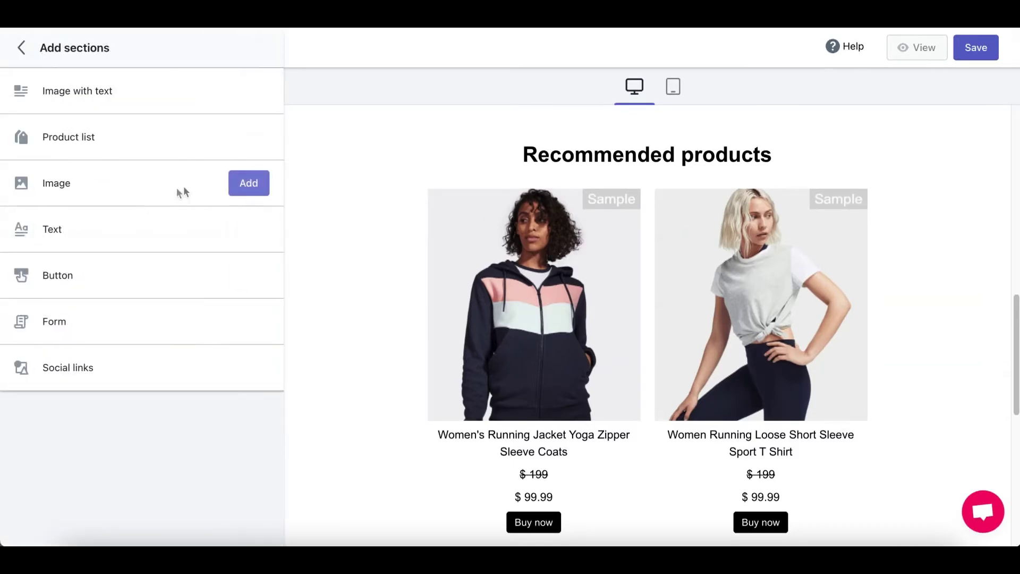
left_click(245, 182)
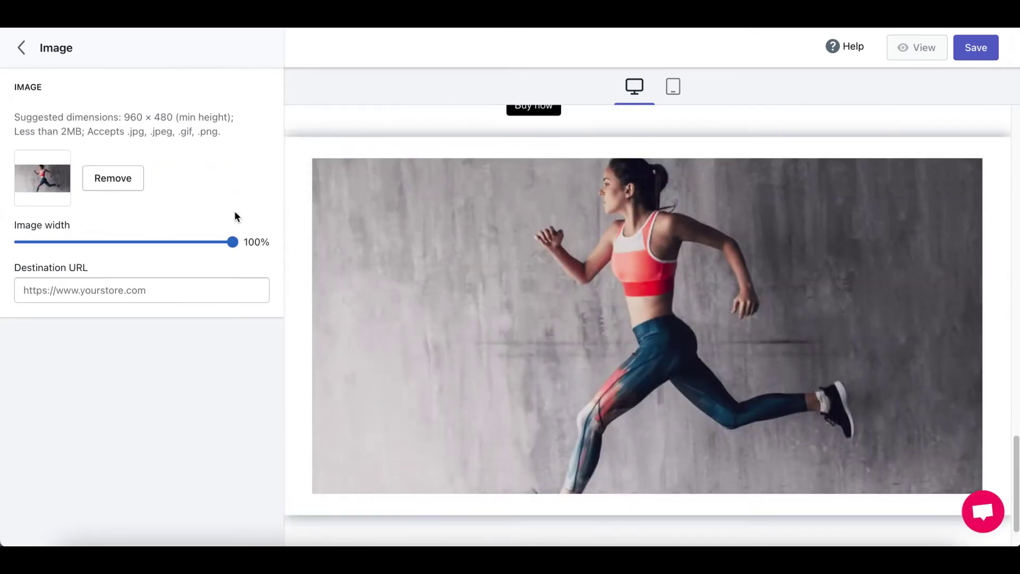
mouse_move(232, 241)
left_mouse_down()
mouse_move(164, 242)
mouse_move(232, 242)
left_mouse_up()
left_click(228, 282)
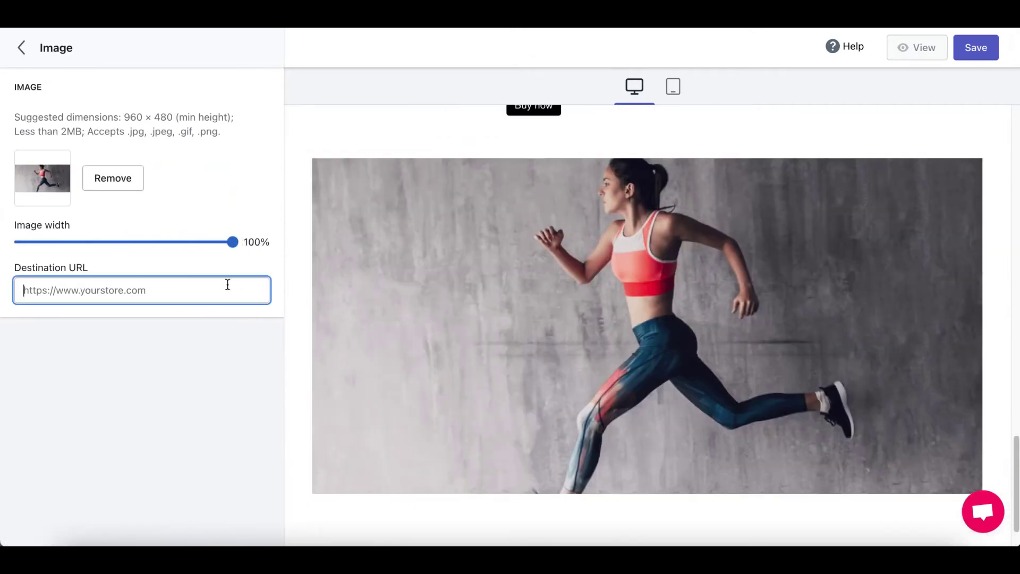
type("https://antiquevase.myshopify.com/")
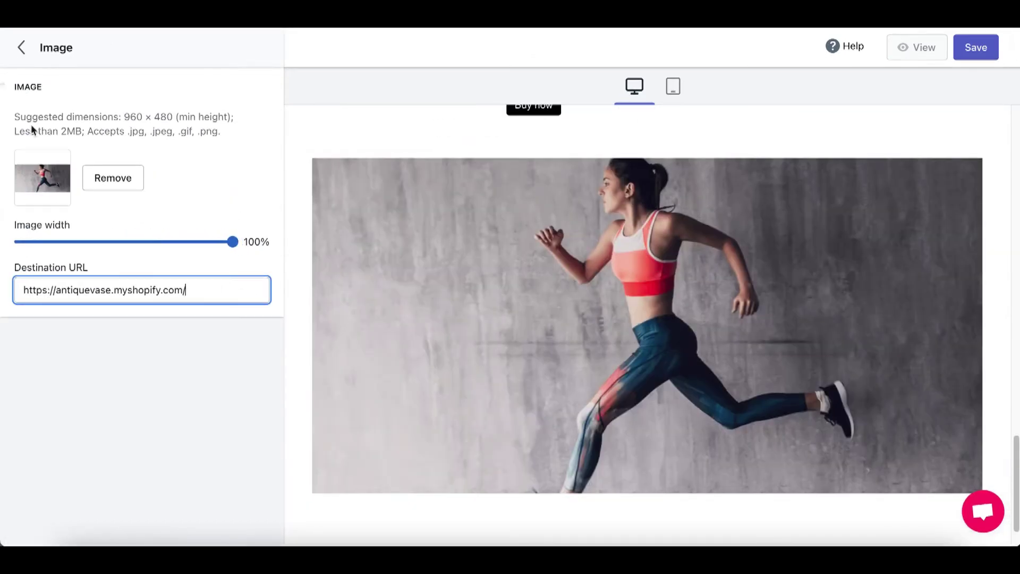
left_click(21, 47)
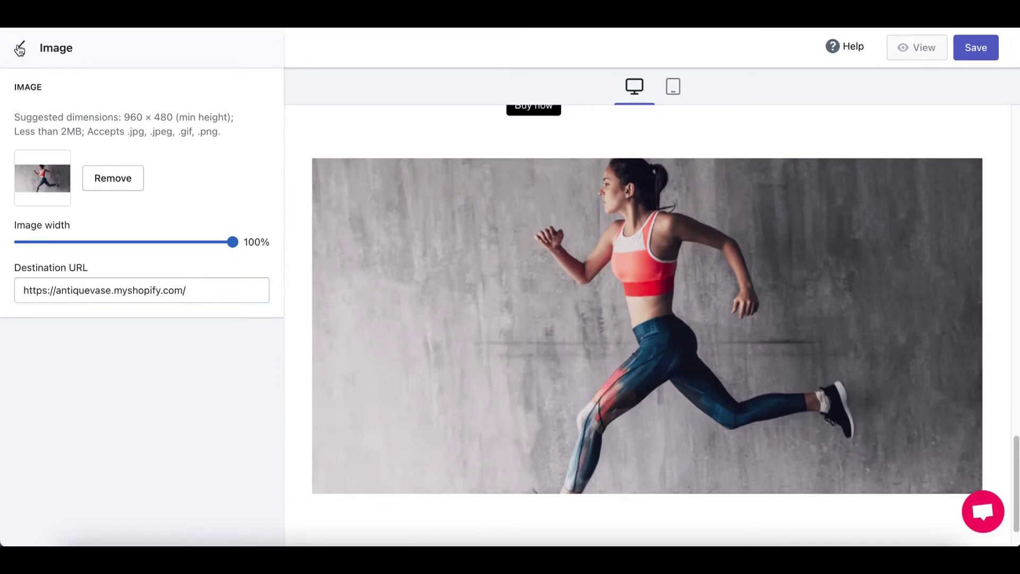
left_click(52, 307)
- Add a Text section with centre alignment, XLarge size and Bold weight
mouse_move(262, 234)
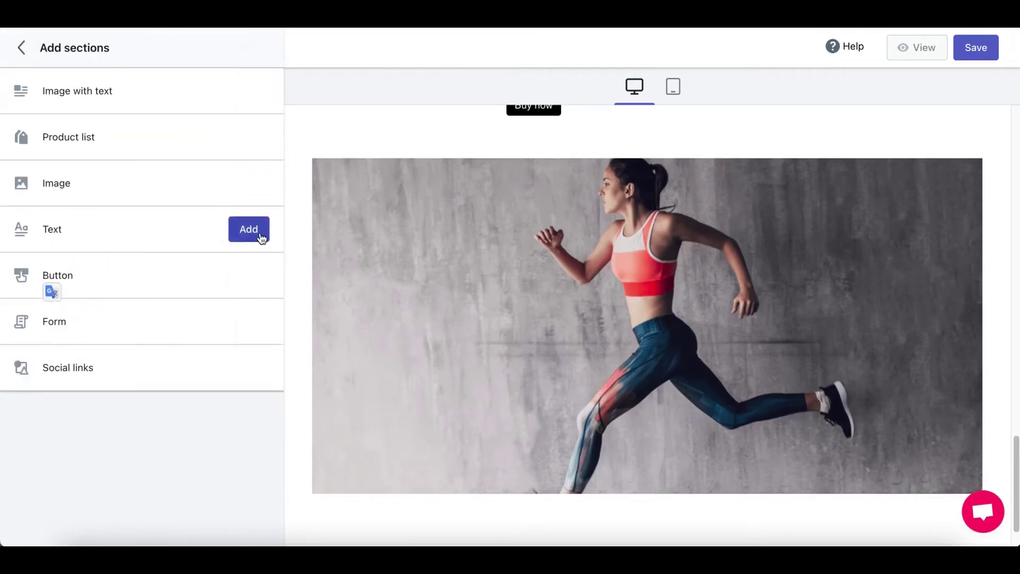
left_click(248, 229)
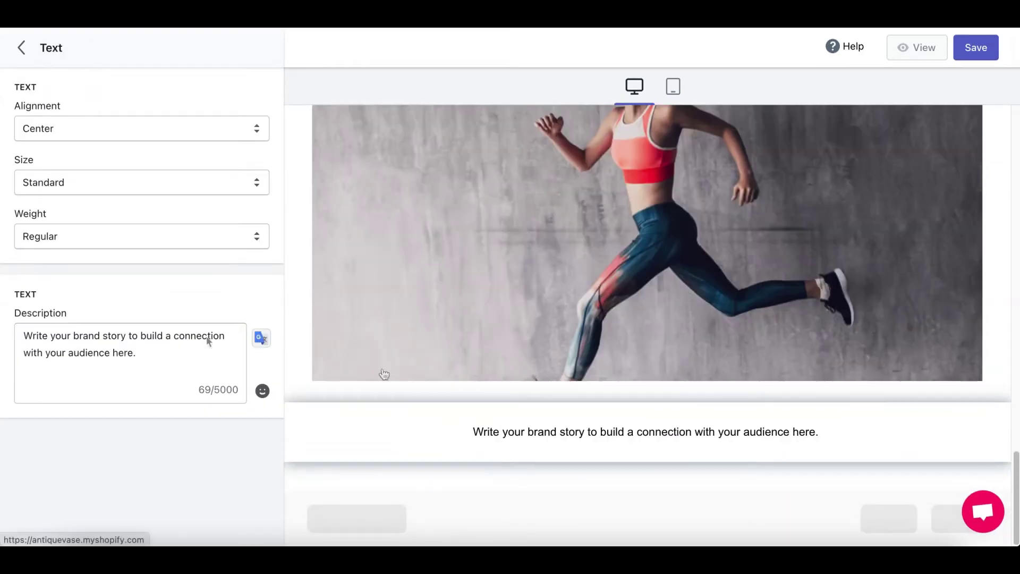
left_click(158, 129)
left_click(106, 133)
left_click(106, 133)
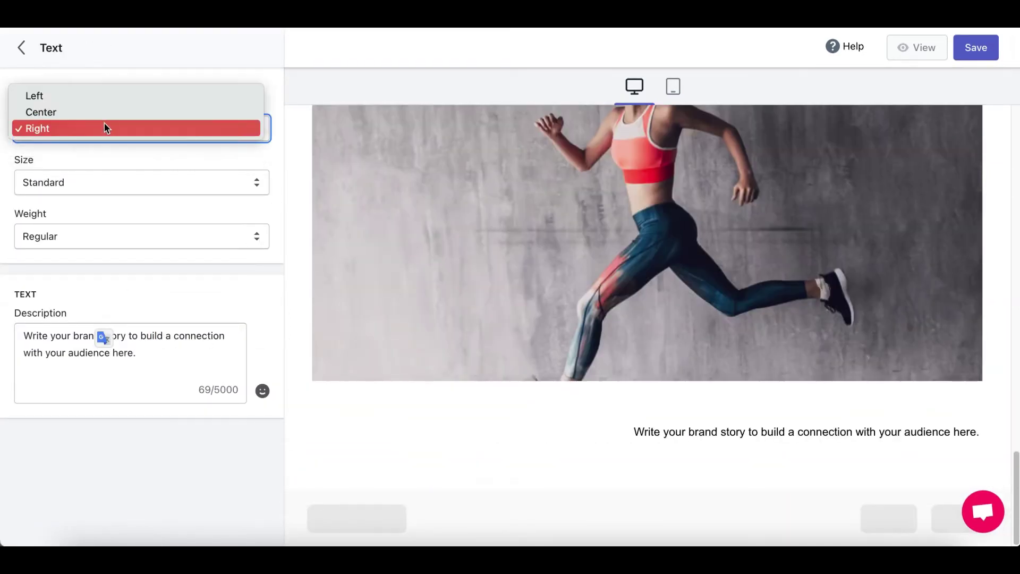
left_click(93, 110)
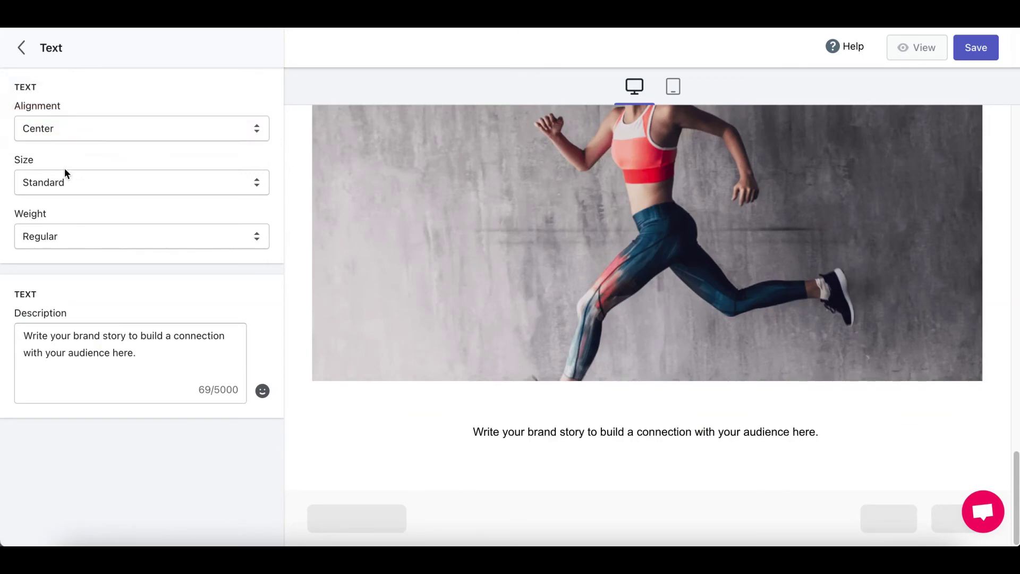
left_click(61, 182)
left_click(56, 211)
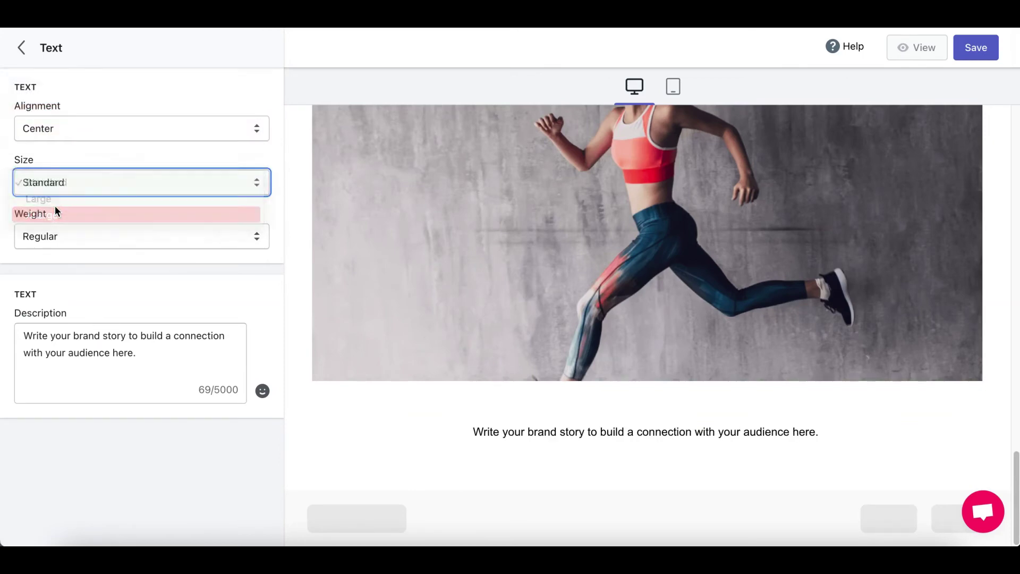
left_click(56, 236)
left_click(52, 252)
- Replace the placeholder description with 'Run daily and be healthy!'
left_click_drag(148, 358, 7, 321)
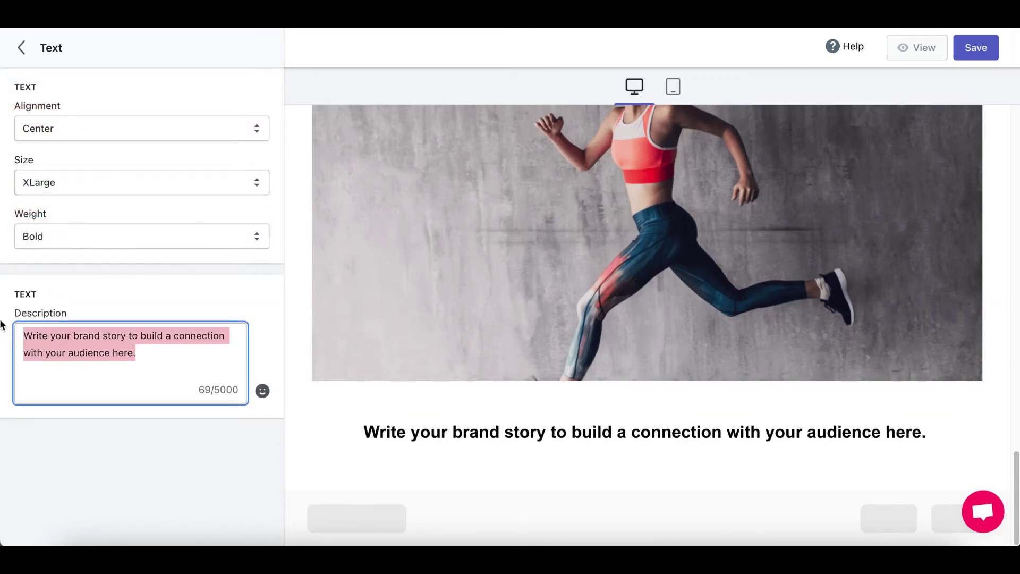
key("BackSpace")
type("Run daily and be healthy!")
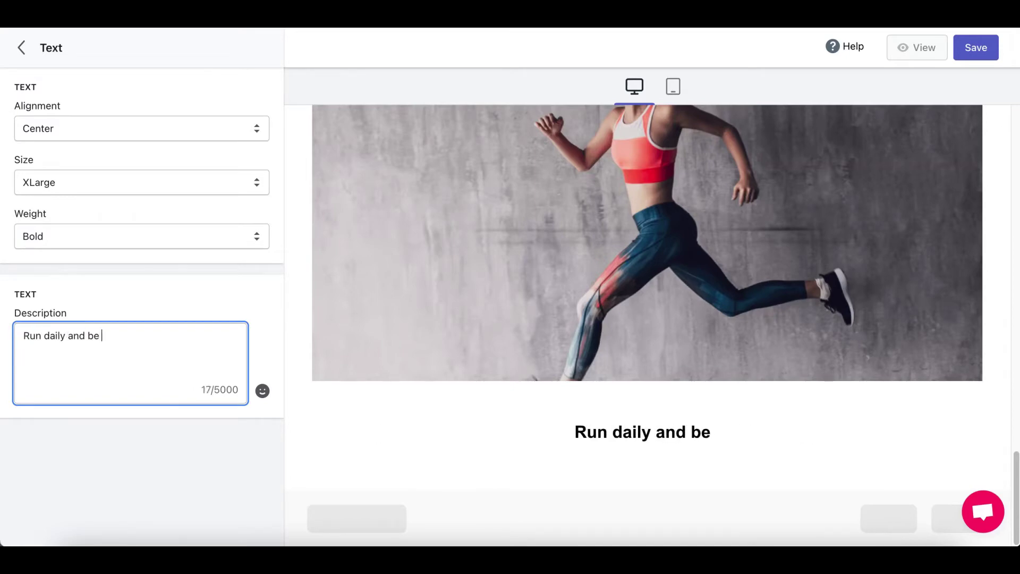
left_click(21, 47)
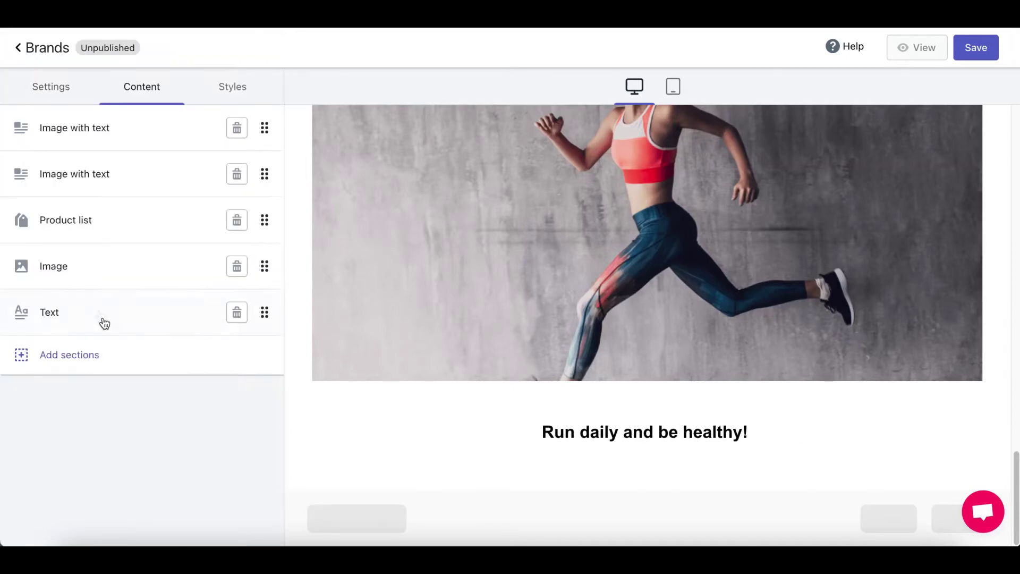
- Add a Button section labelled 'Hurry up!' that links to the store address
left_click(71, 362)
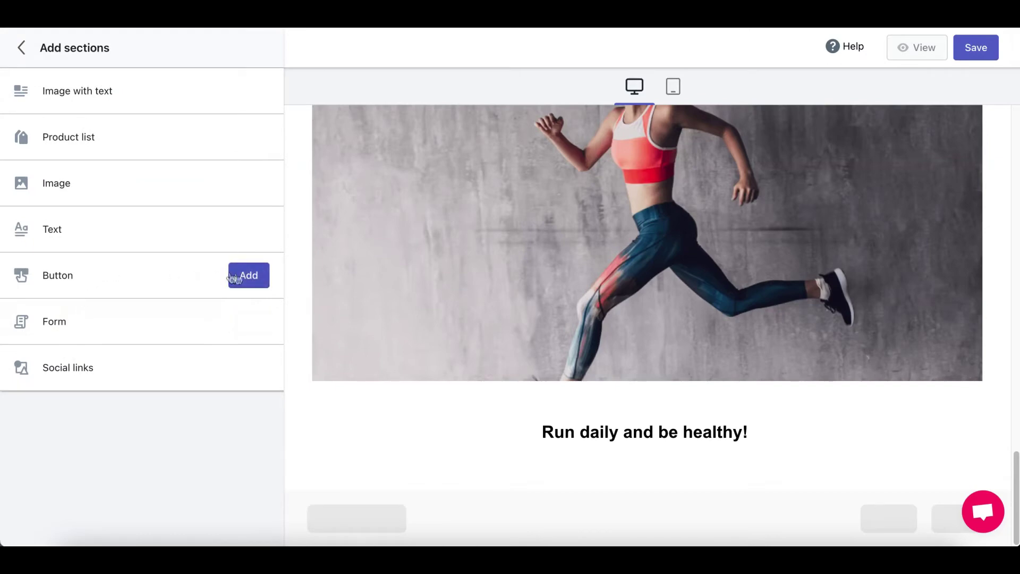
left_click(244, 277)
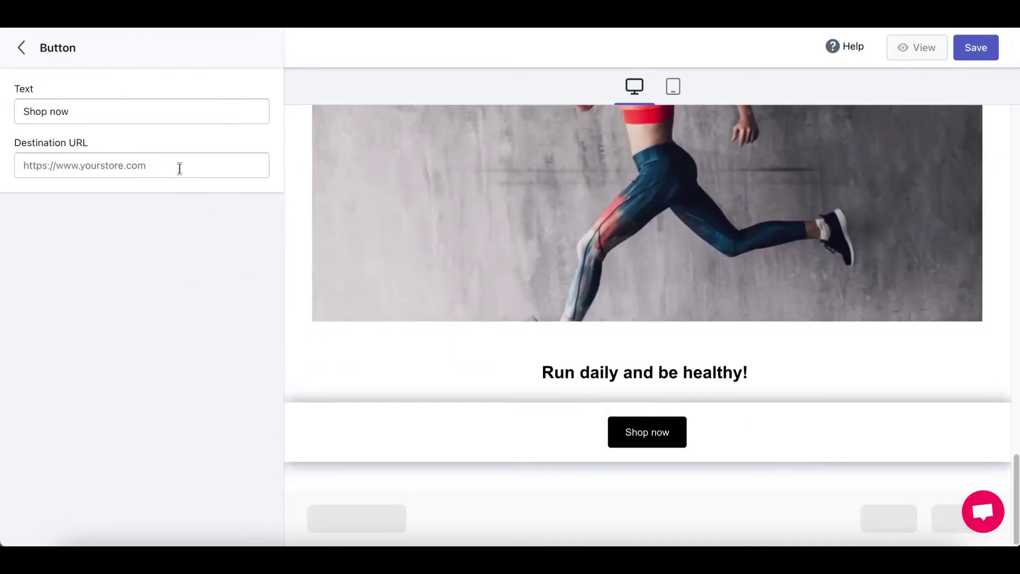
left_click(179, 169)
type("https://antiquevase.myshopify.com/")
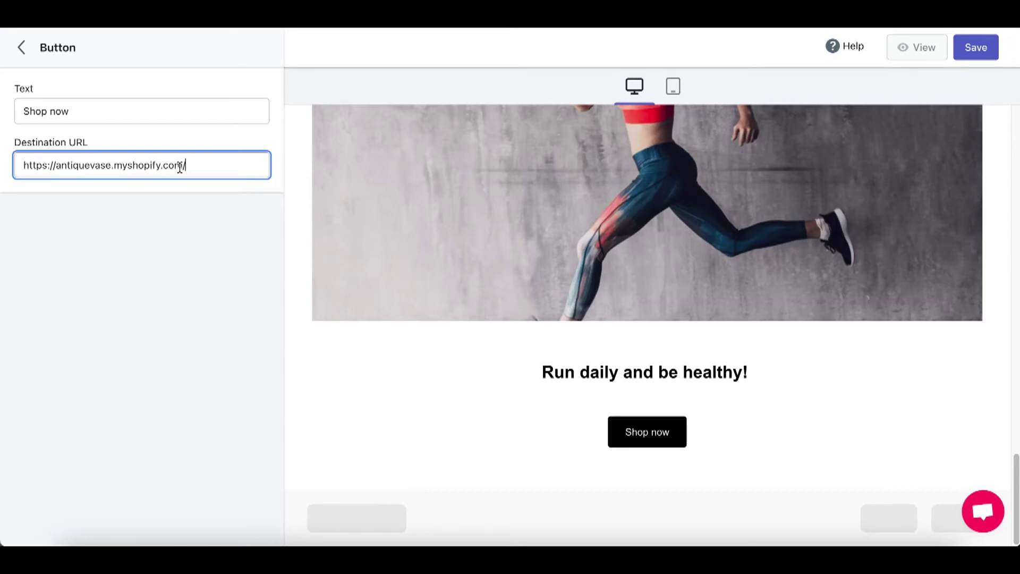
left_click_drag(106, 111, 22, 110)
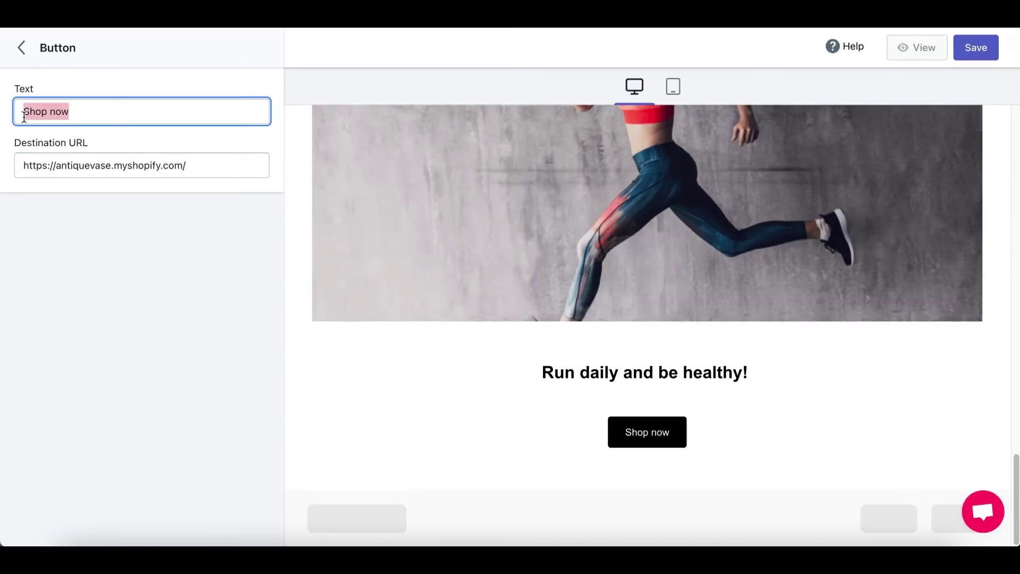
type("Hurru")
key("BackSpace")
key("BackSpace")
type("y up!")
left_click(21, 47)
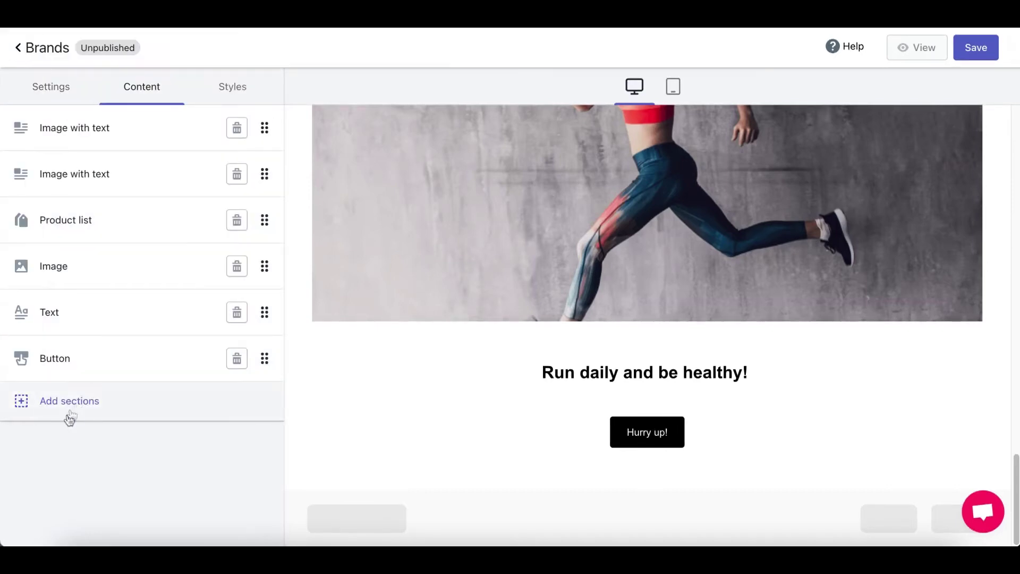
- Add a Social links section with Twitter, Facebook, Instagram and YouTube links
left_click(69, 419)
mouse_move(230, 383)
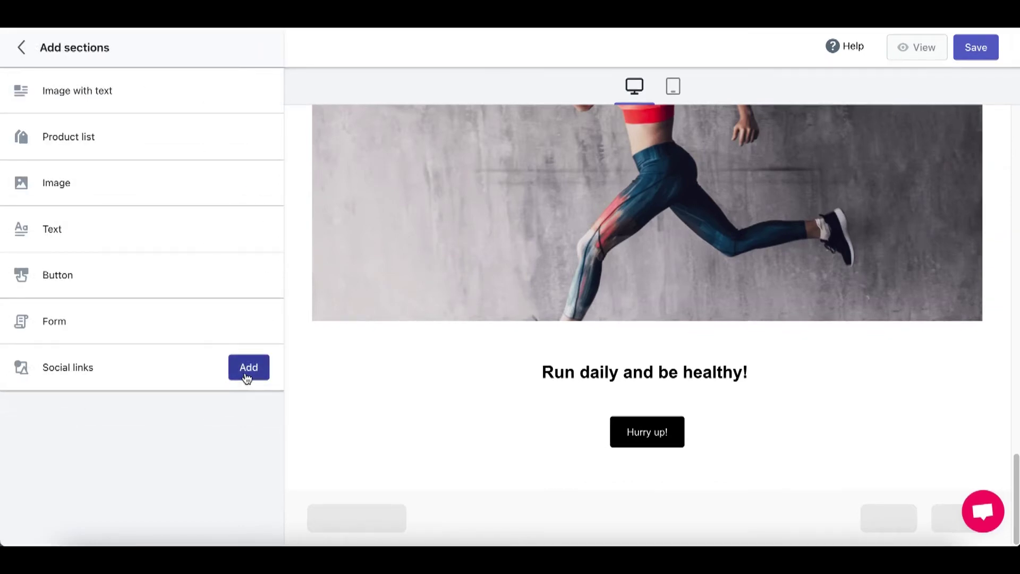
left_click(247, 374)
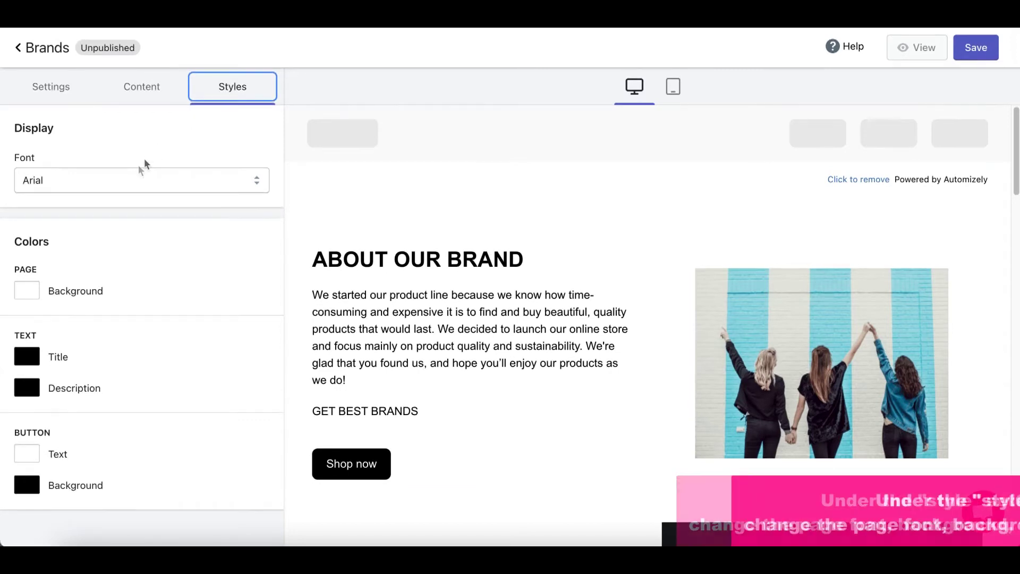
left_click(130, 177)
- Set the page font to Bitter, the background to orange and description text to dark red
left_click(44, 262)
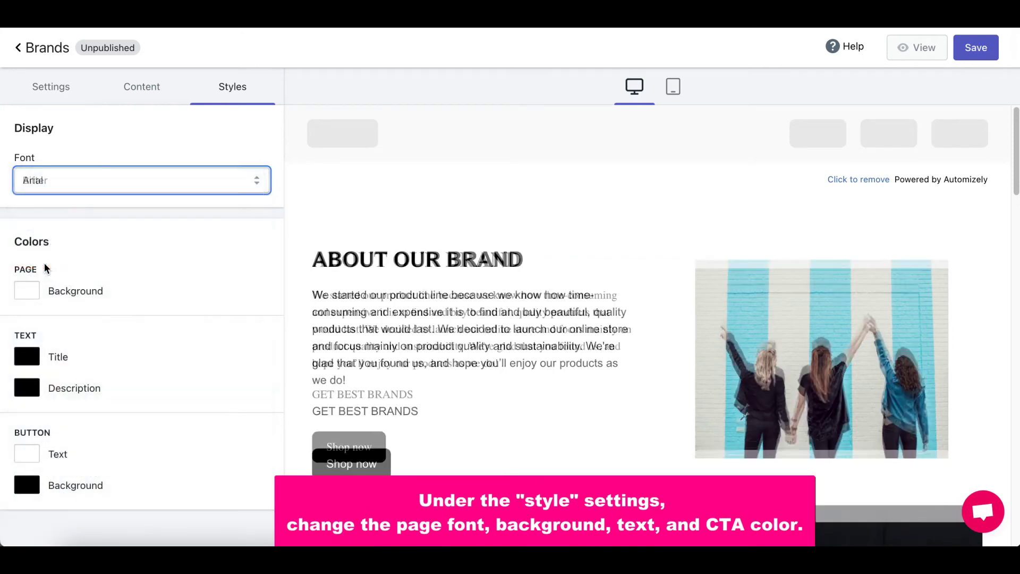
left_click(28, 291)
left_click_drag(157, 355, 79, 317)
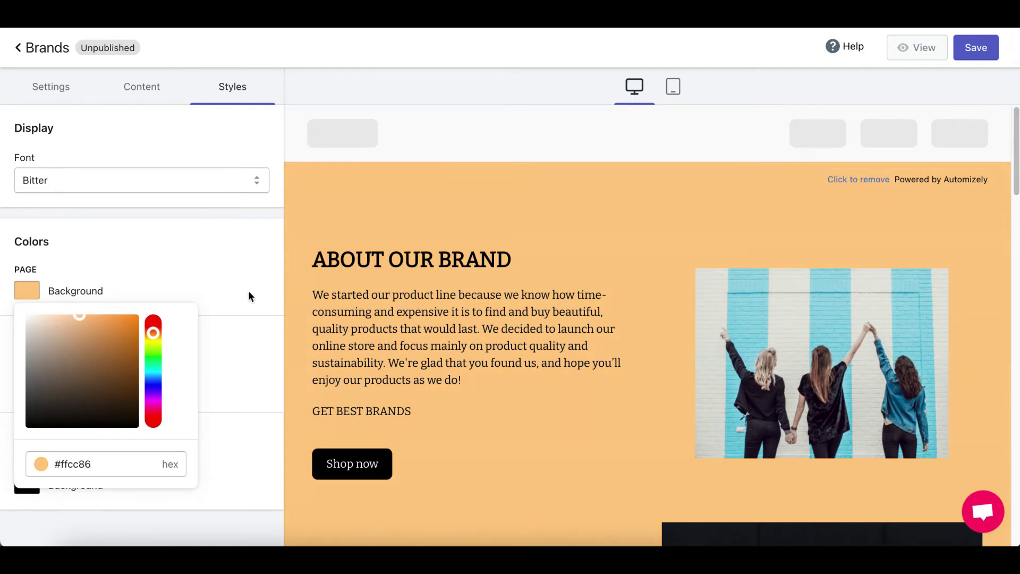
left_click(224, 285)
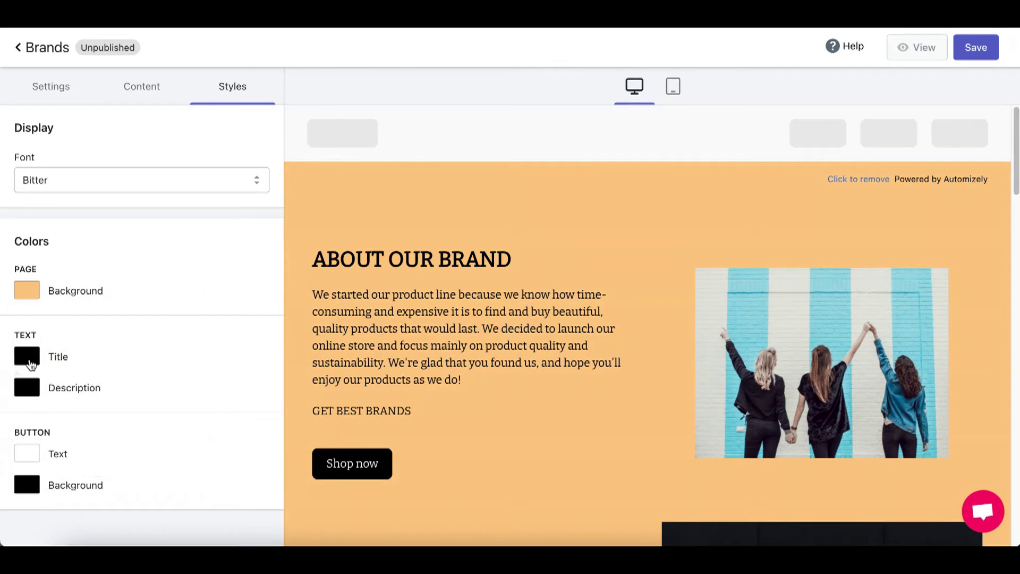
left_click(27, 392)
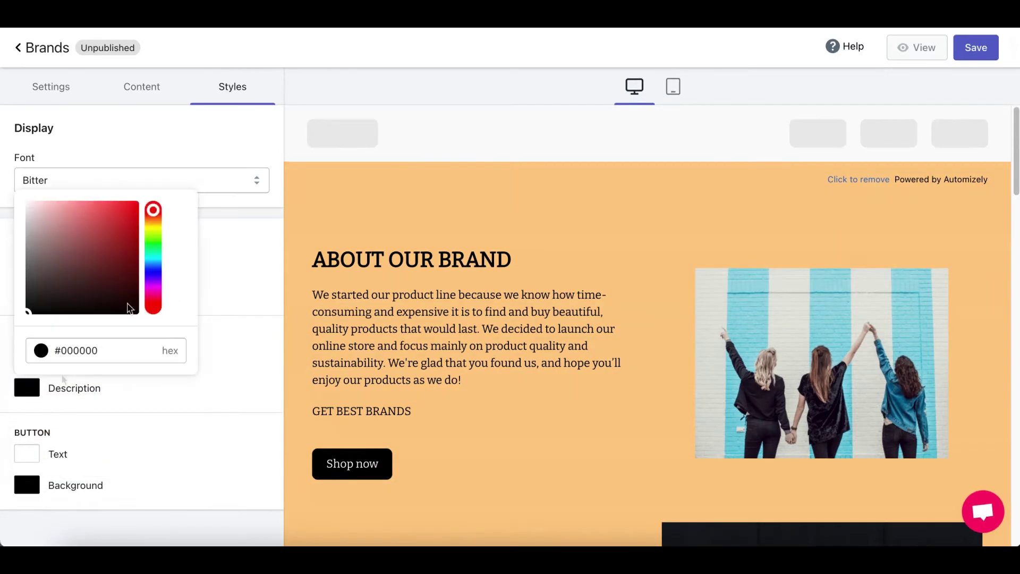
left_click_drag(31, 313, 152, 239)
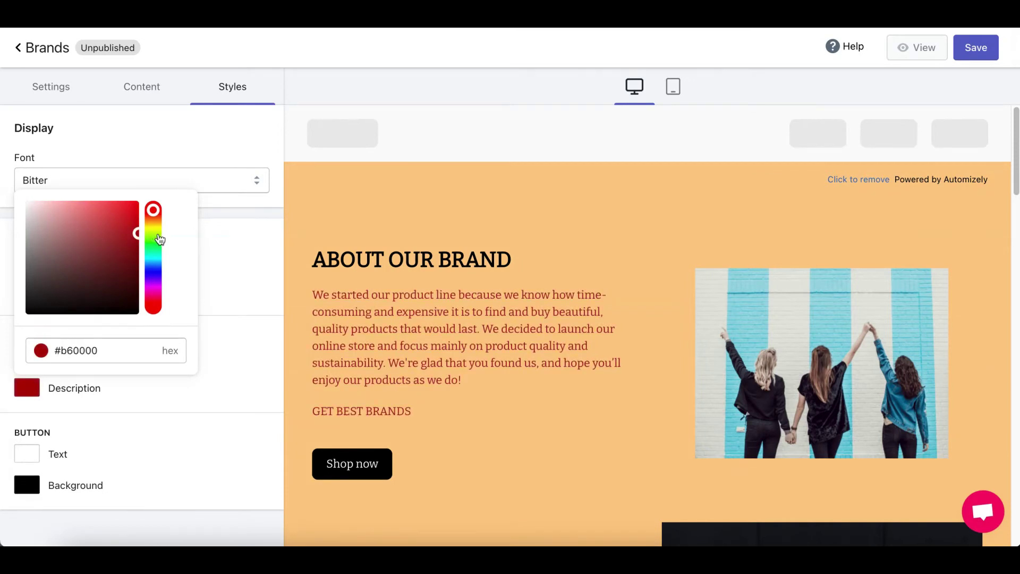
left_click(240, 327)
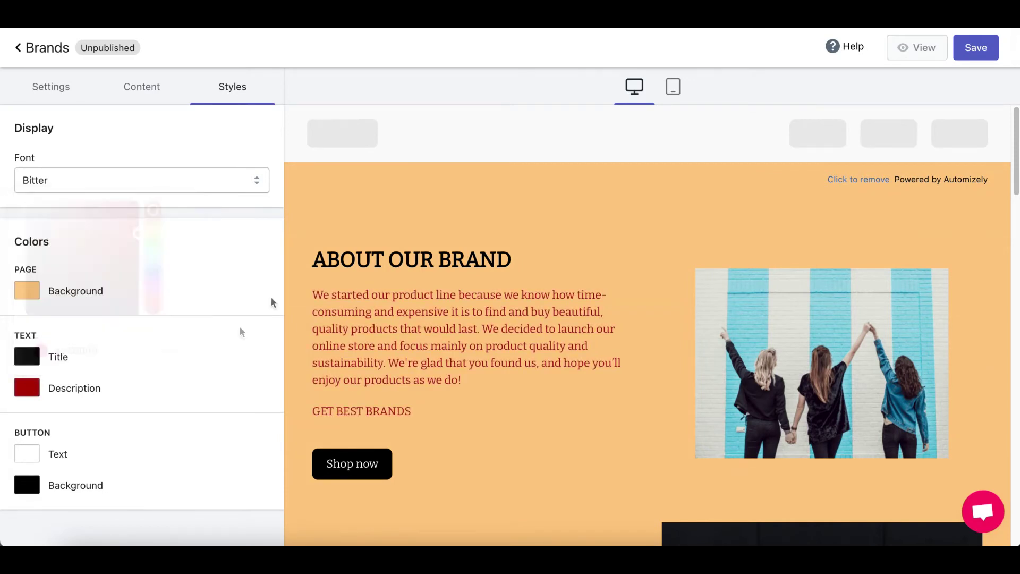
- Change the button background colour to green #0c5809
left_click(27, 455)
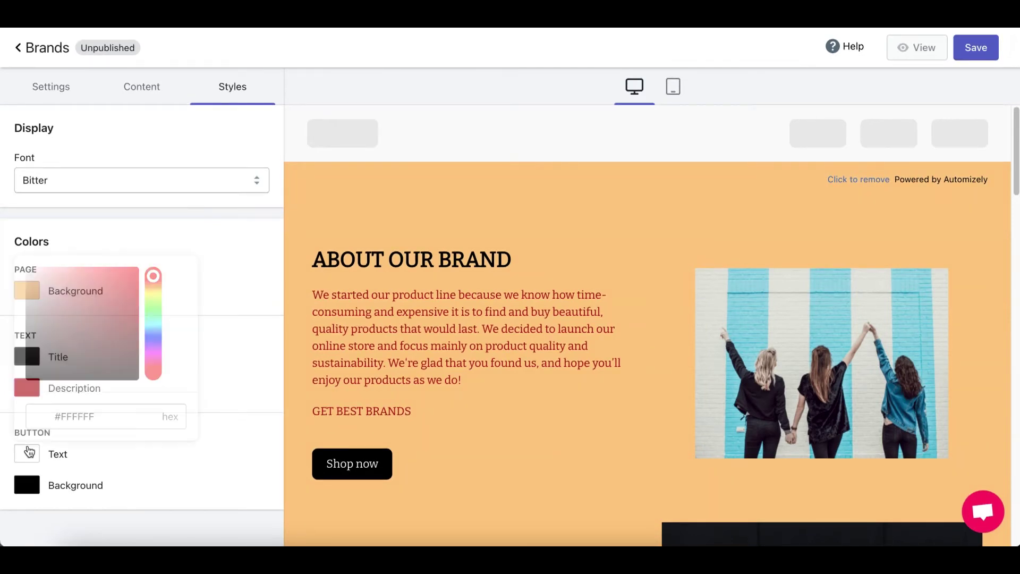
left_click(31, 487)
left_click(116, 313)
left_click(153, 339)
left_click(126, 372)
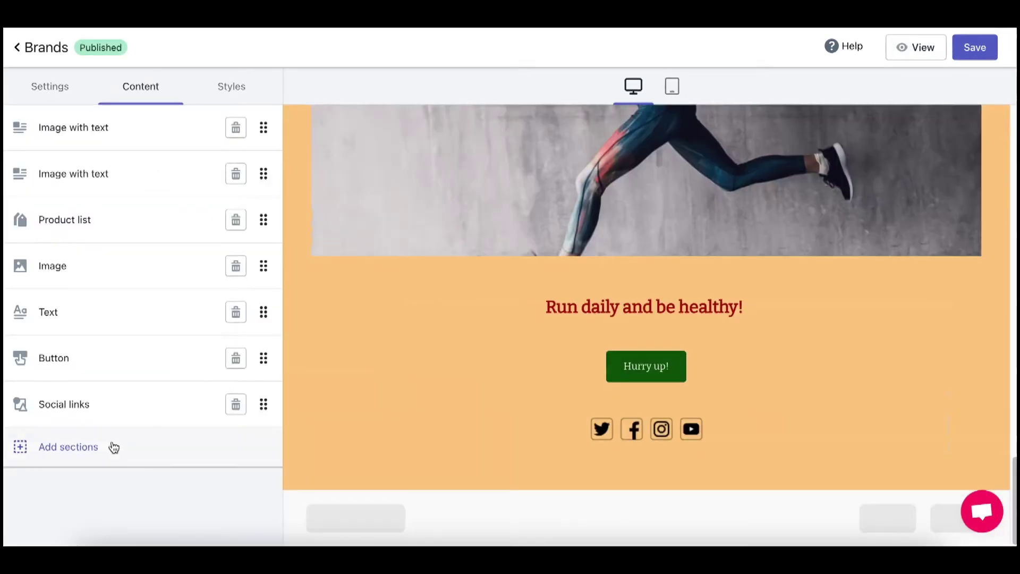
- Add a newsletter form section and save the published Brands page
left_click(83, 449)
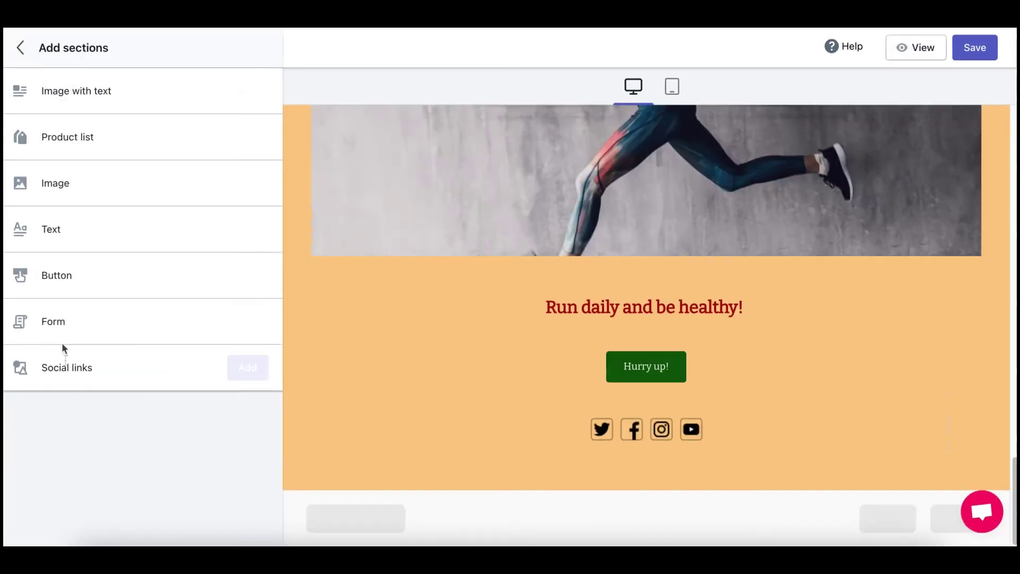
left_click(247, 321)
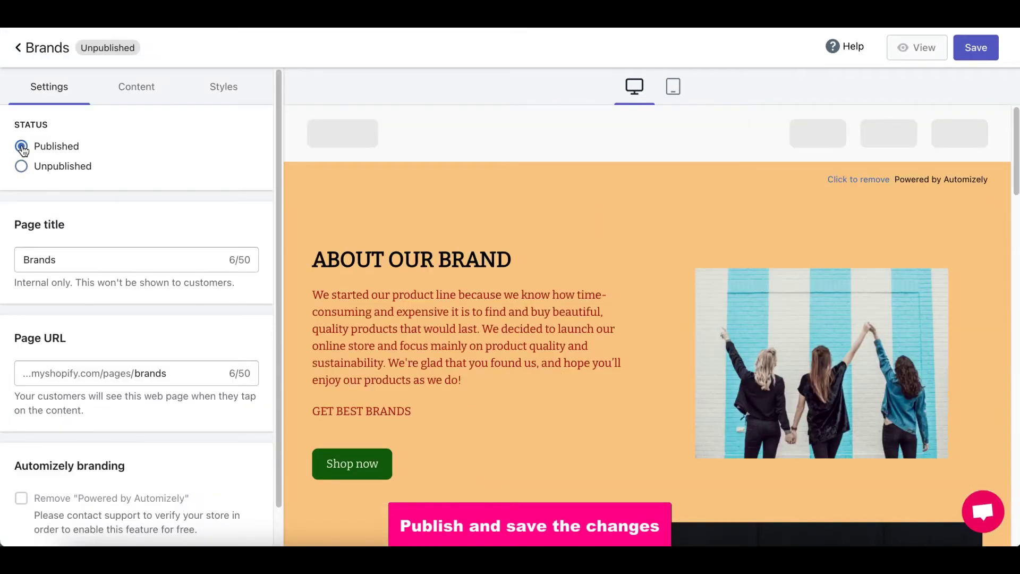
left_click(979, 48)
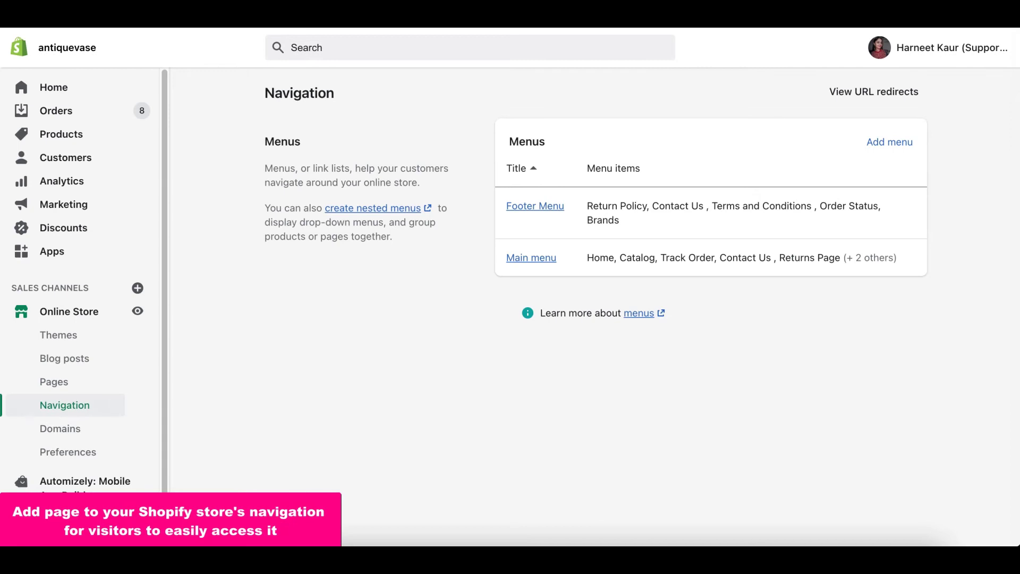
- Add a 'Brands' Main menu item linked to the Brands page, save, then open Footer Menu
left_click(539, 243)
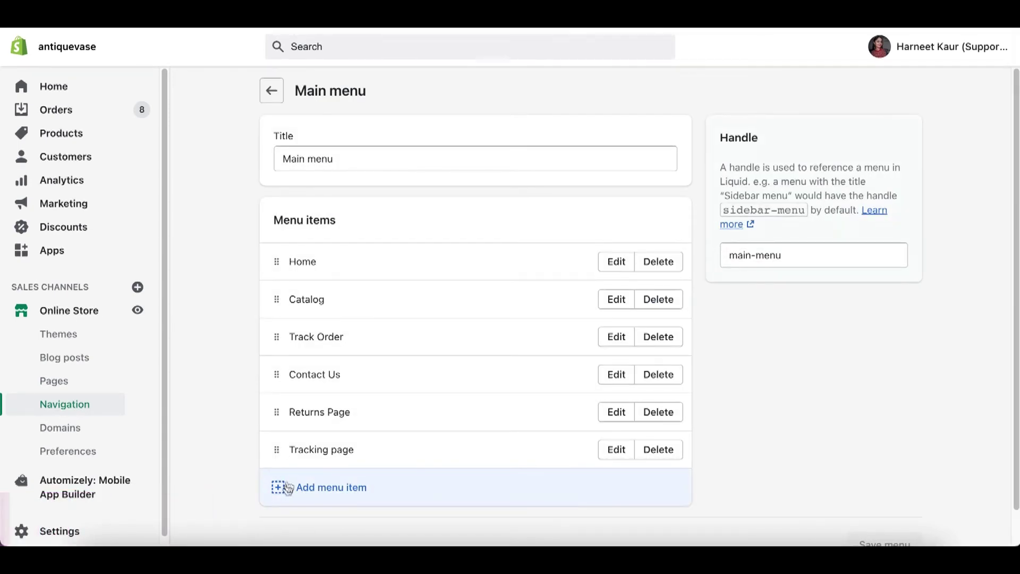
left_click(287, 487)
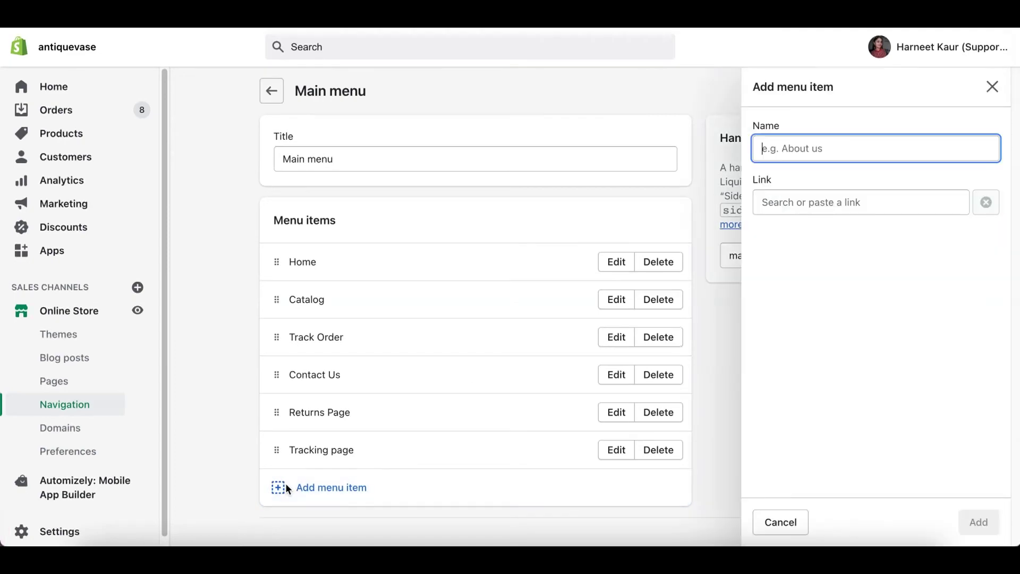
type("Brands")
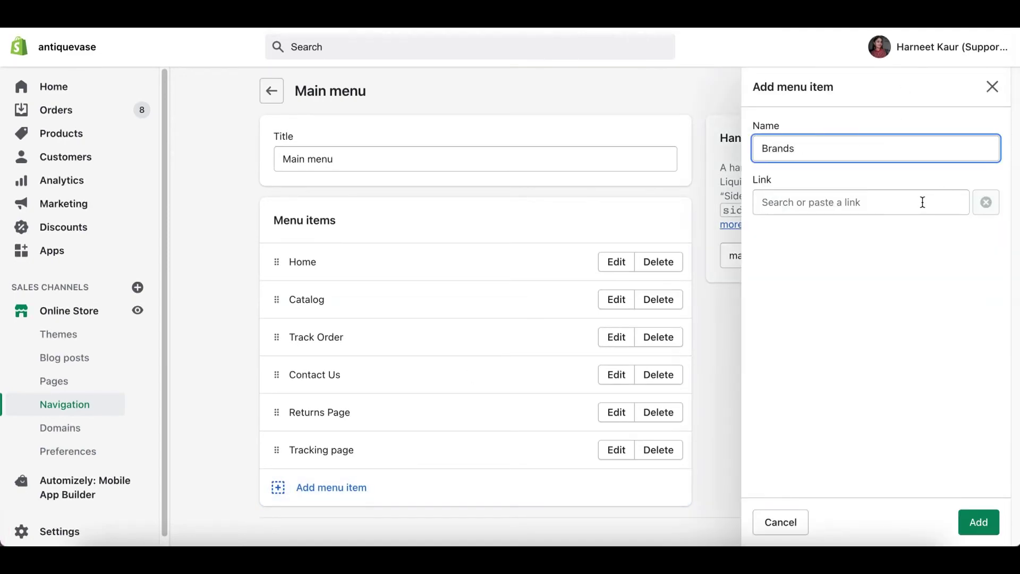
left_click(922, 200)
type("brands")
left_click(813, 260)
left_click(979, 526)
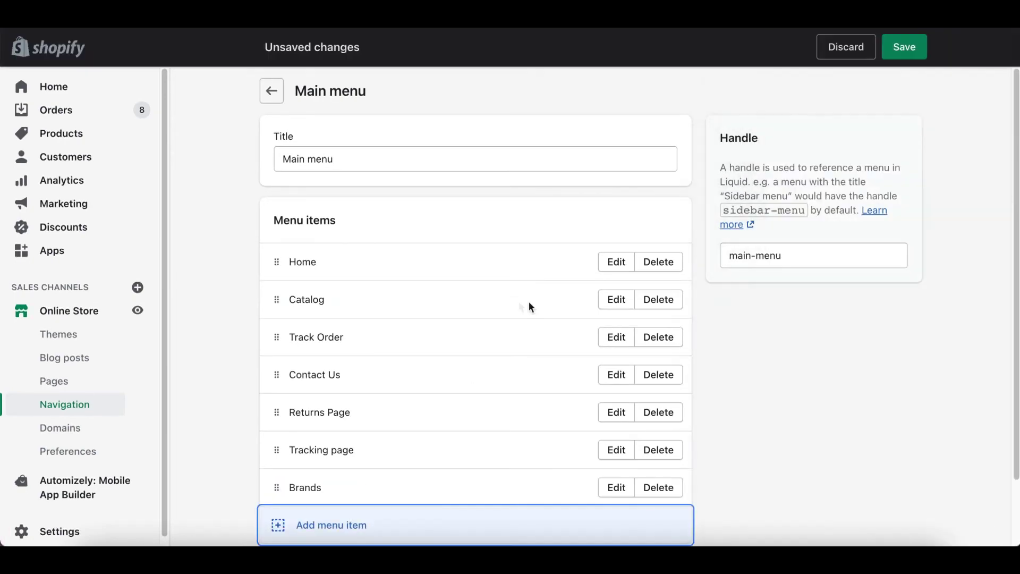
left_click(903, 46)
left_click(272, 90)
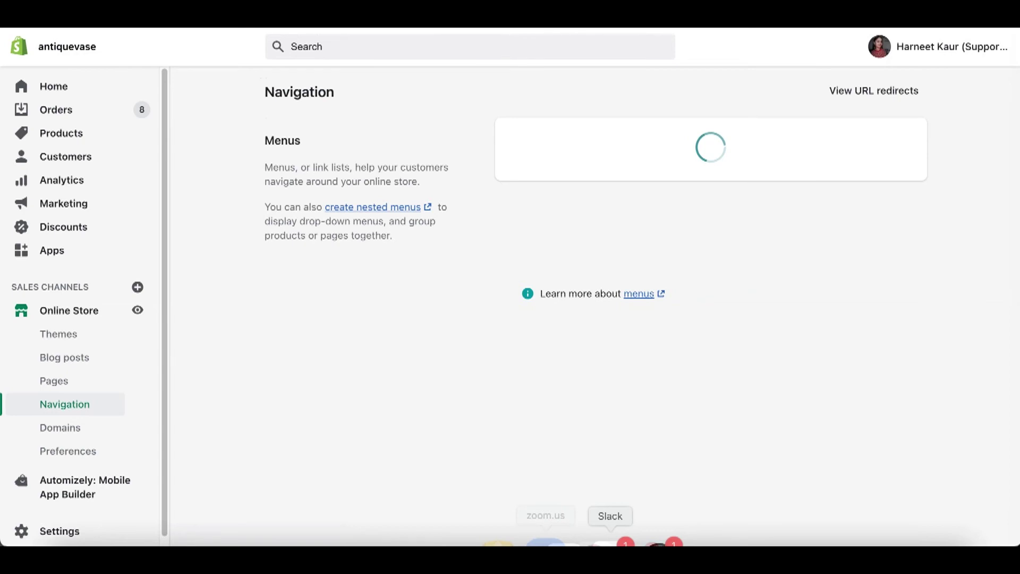
left_click(539, 204)
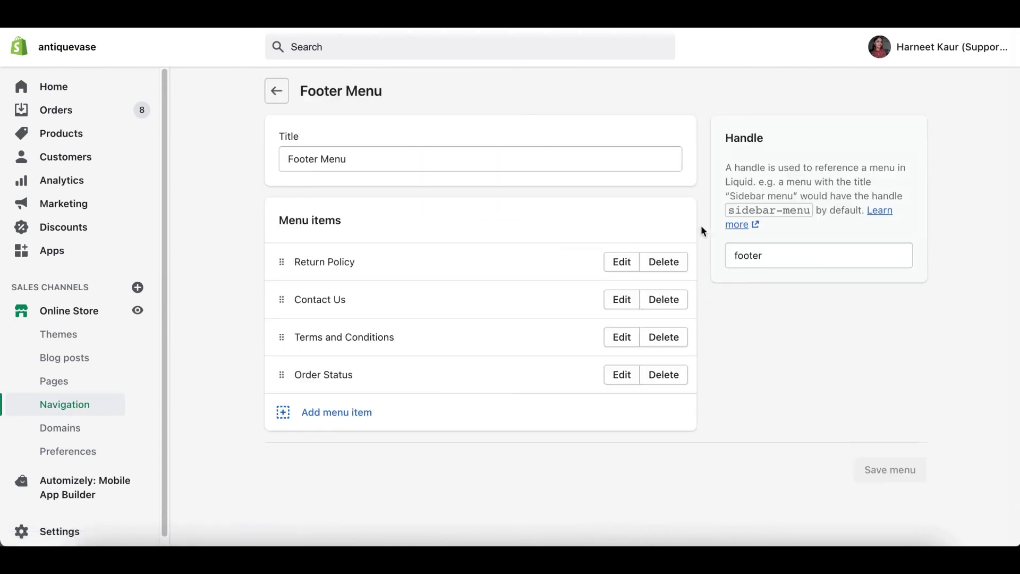
- Add a 'Brands' Footer Menu item linked to the Brands page and save the menu
left_click(337, 412)
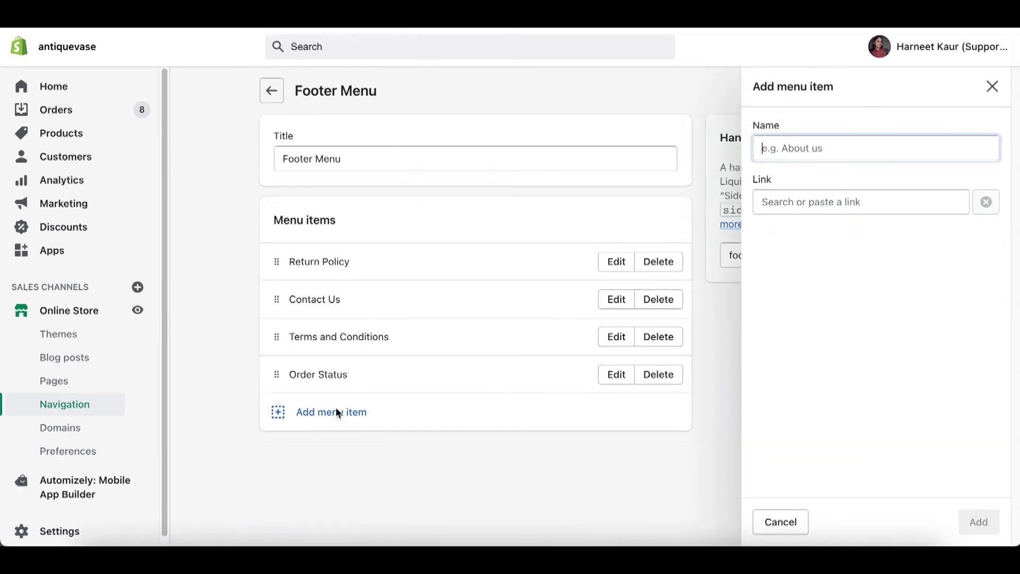
type("Brands")
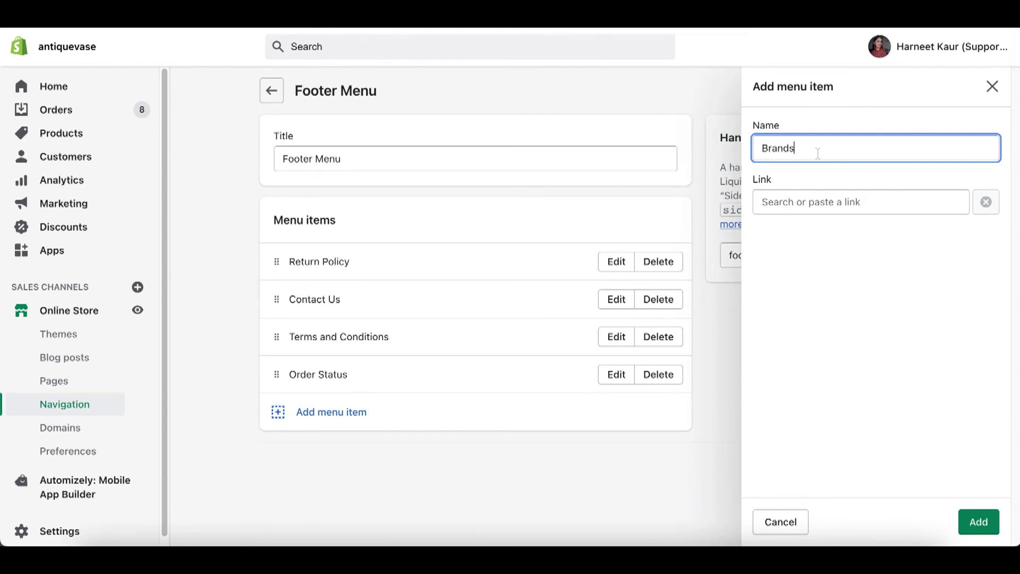
left_click(813, 202)
left_click(808, 268)
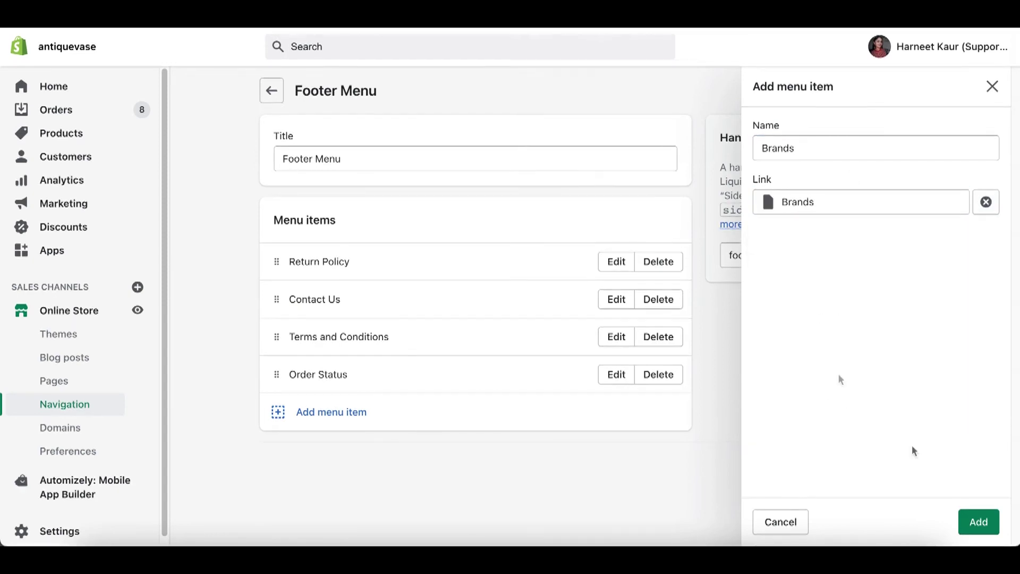
left_click(979, 521)
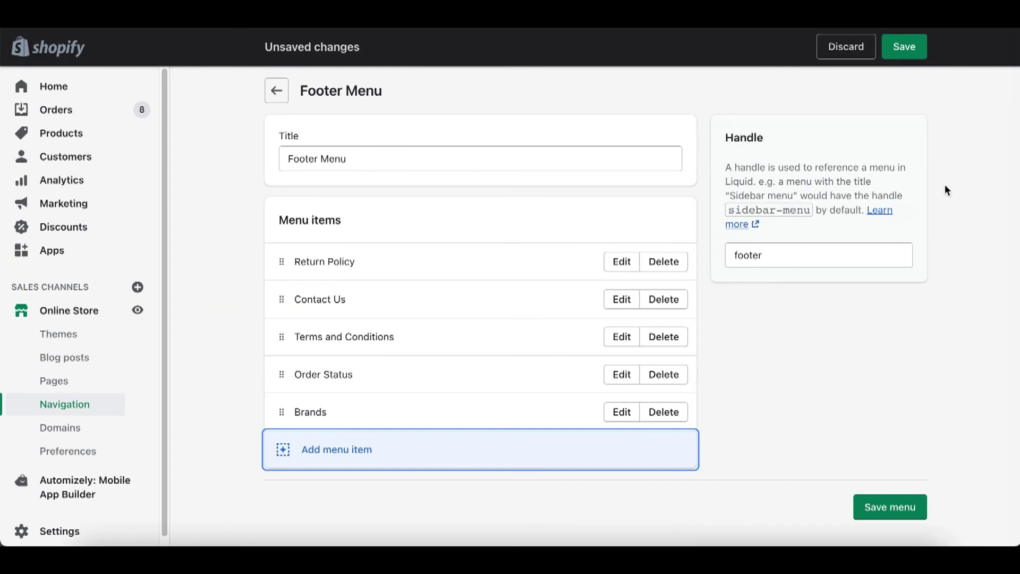
left_click(909, 49)
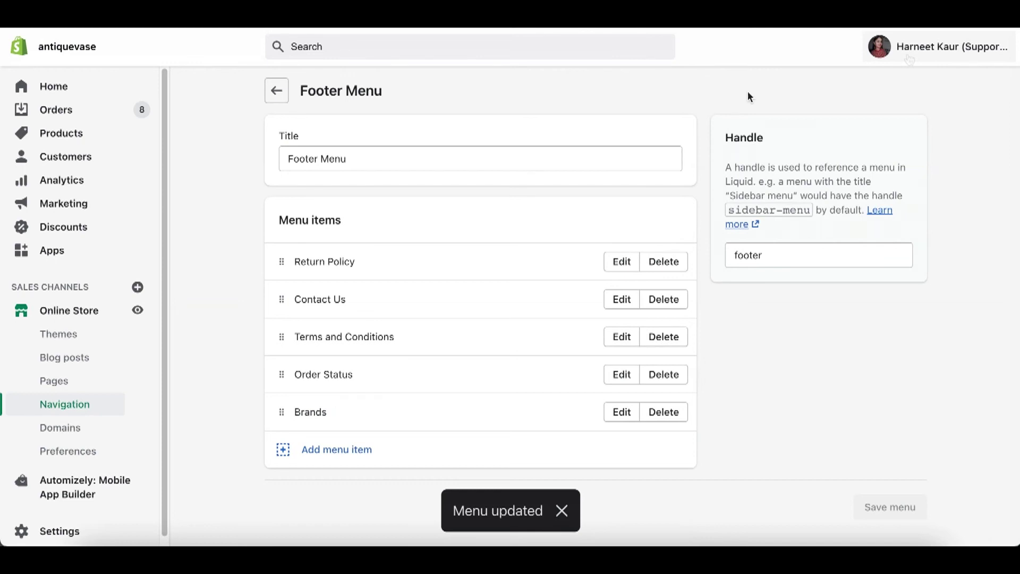
left_click(104, 314)
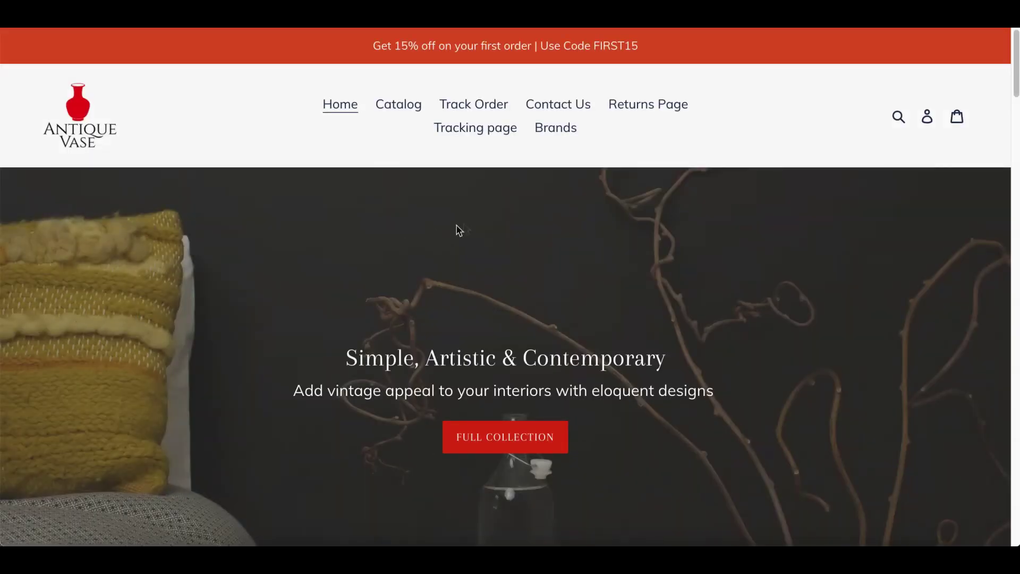
- Open the Brands page from the storefront header, then from the footer Quick links
left_click(554, 136)
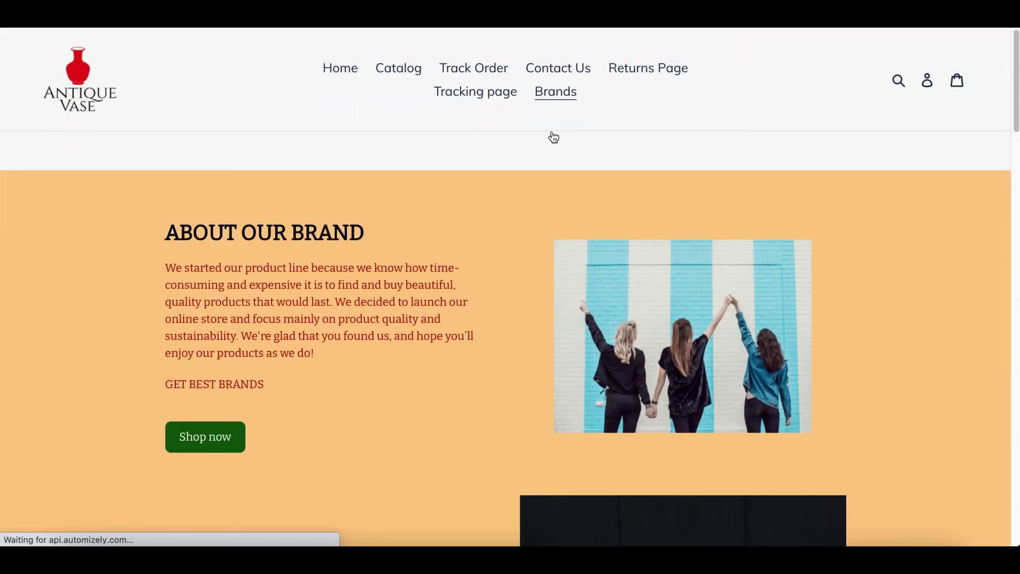
scroll(553, 137, "down", 20)
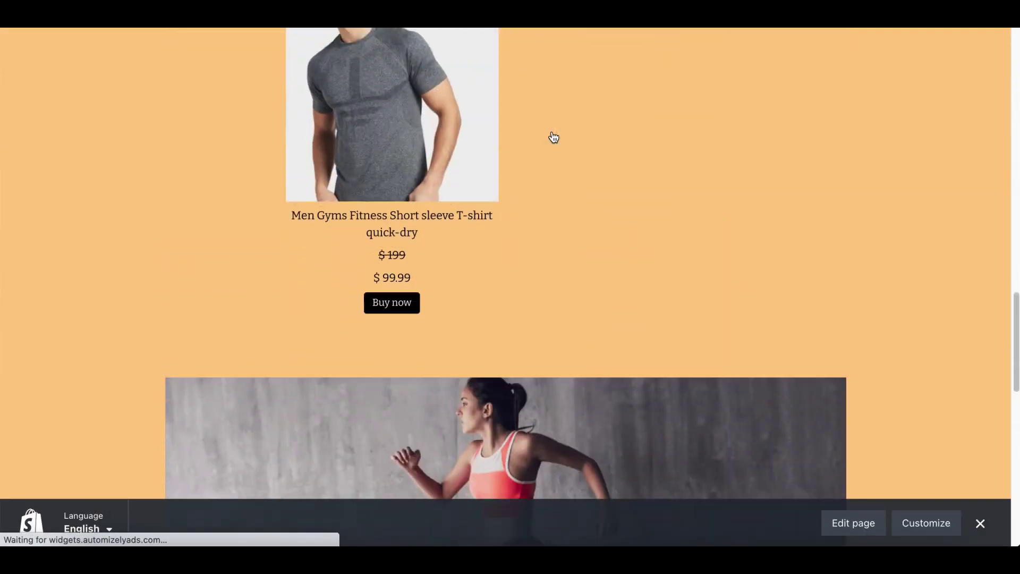
scroll(554, 137, "down", 15)
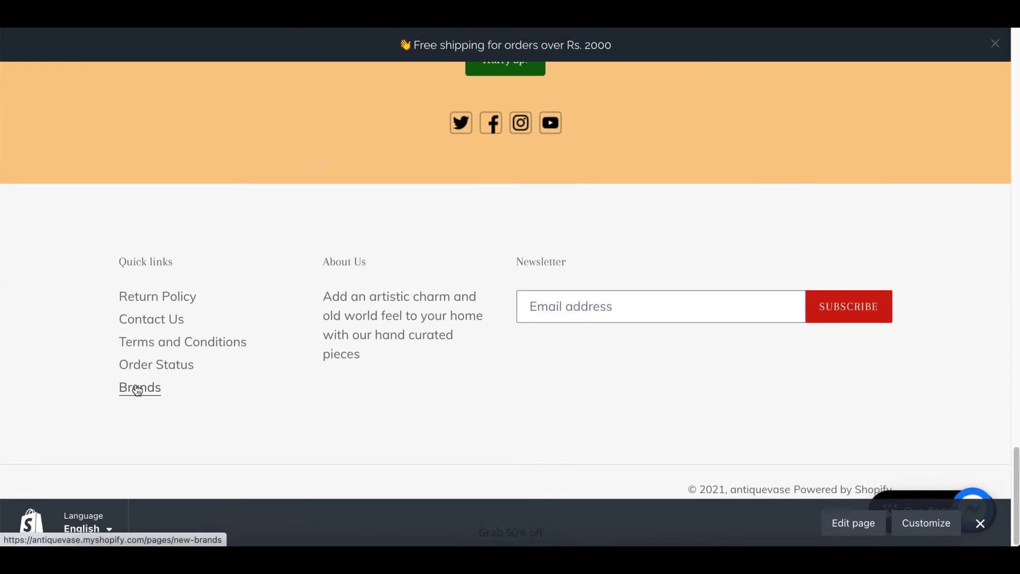
left_click(137, 389)
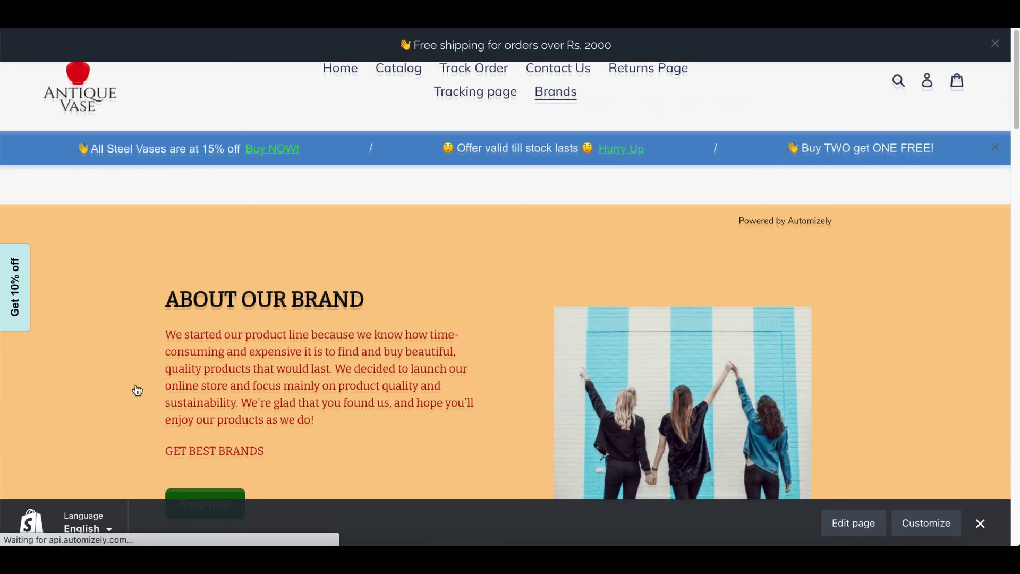
scroll(137, 391, "down", 20)
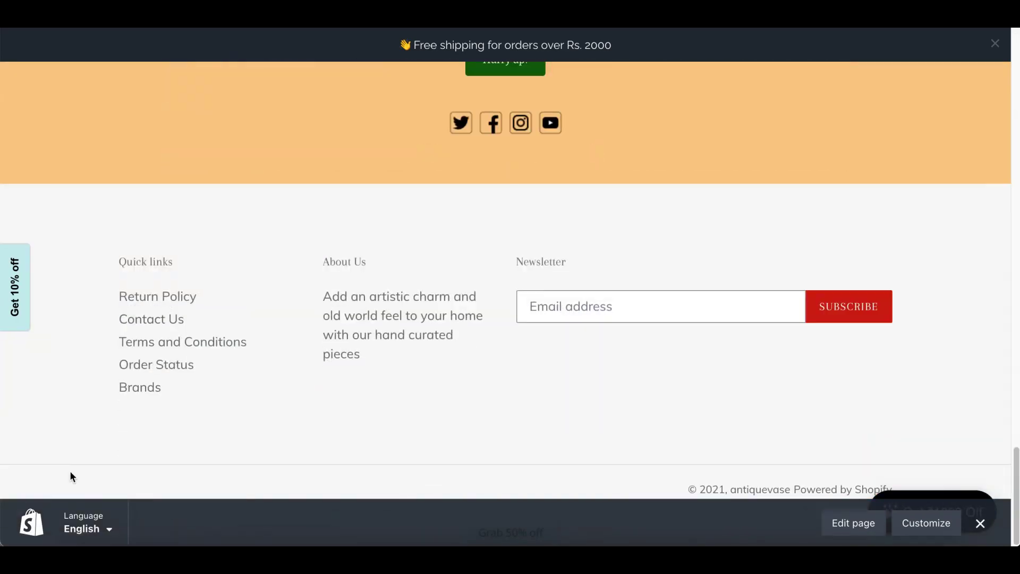